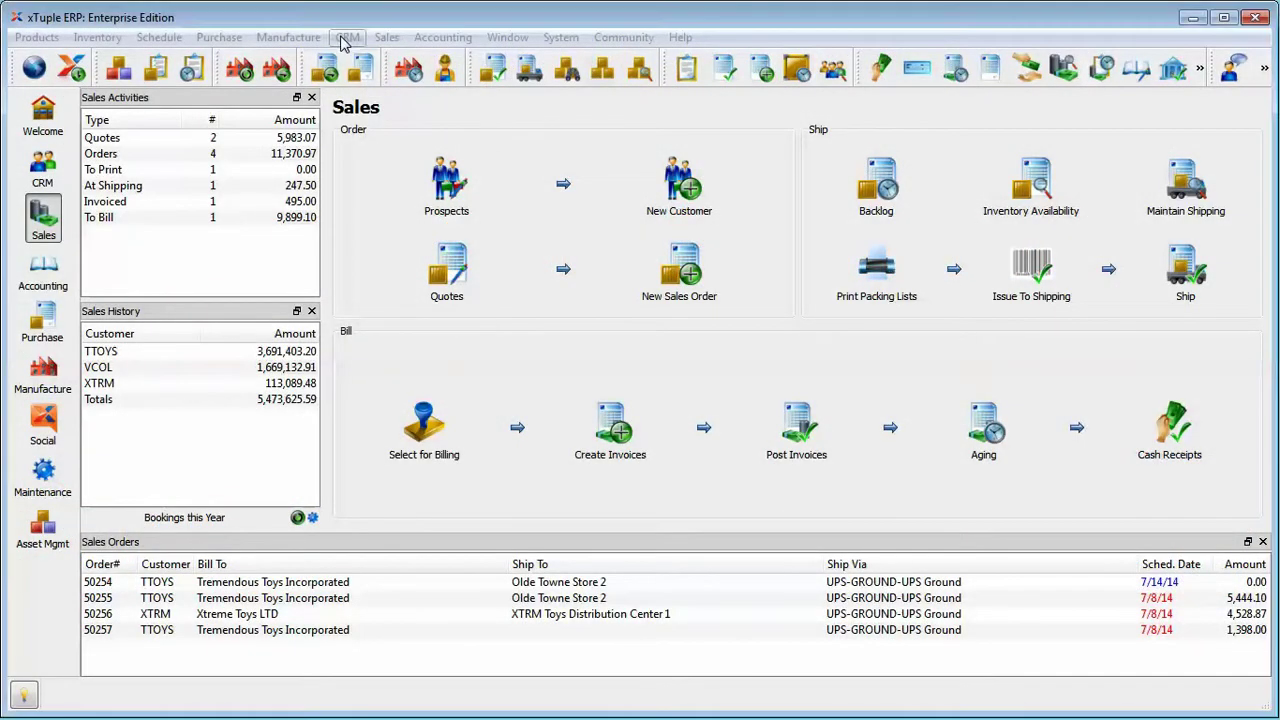
# Open the CRM module setup and display its Titles master list.
pyautogui.click(346, 38)
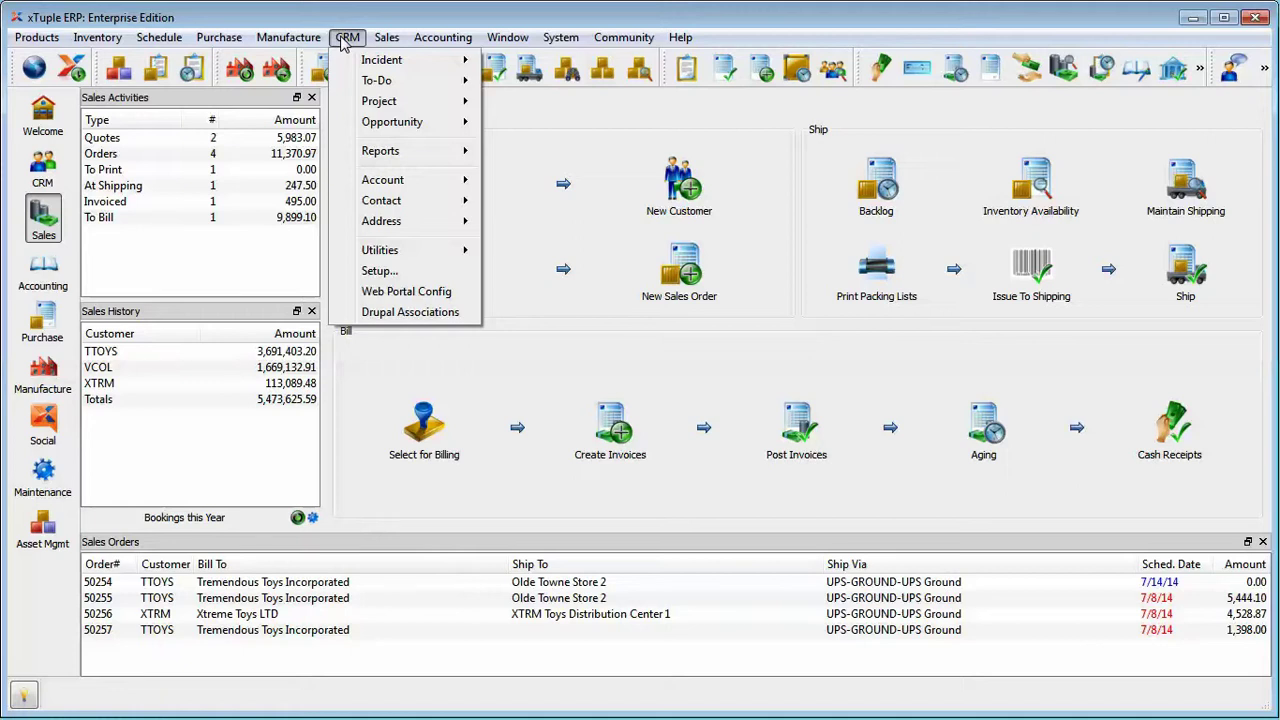
pyautogui.click(379, 274)
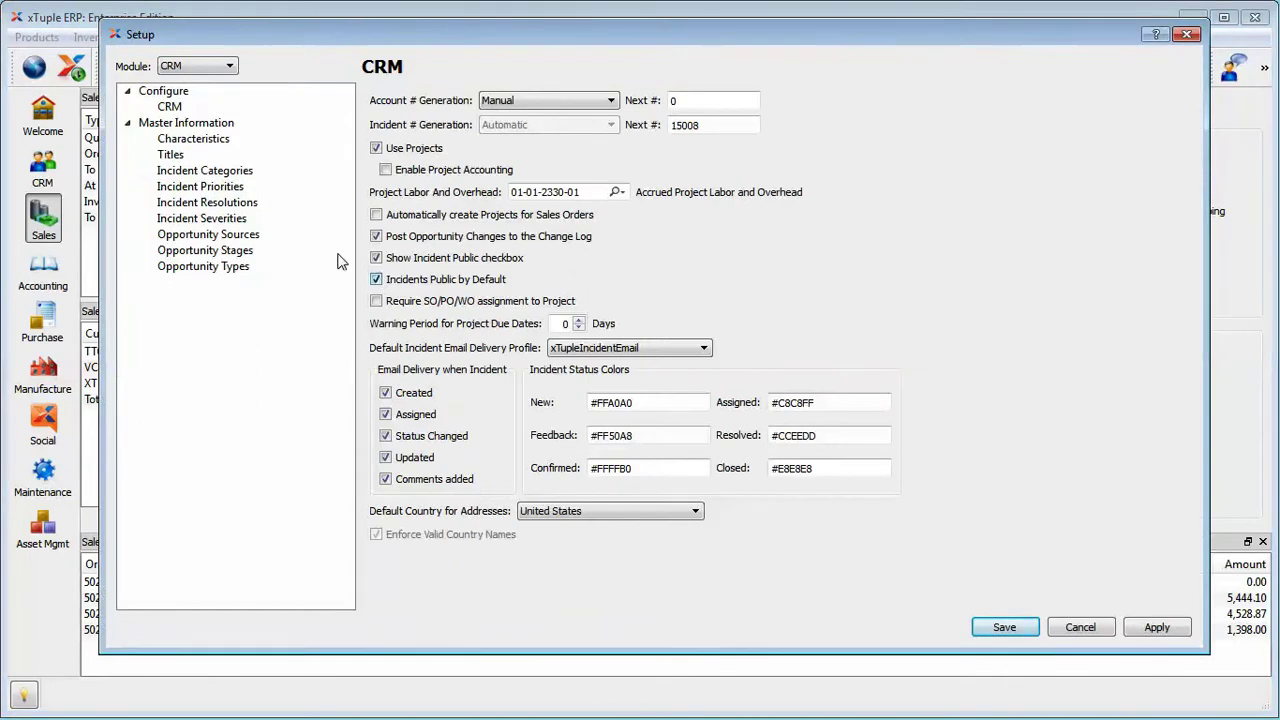
pyautogui.moveTo(233, 39); pyautogui.dragTo(221, 35)
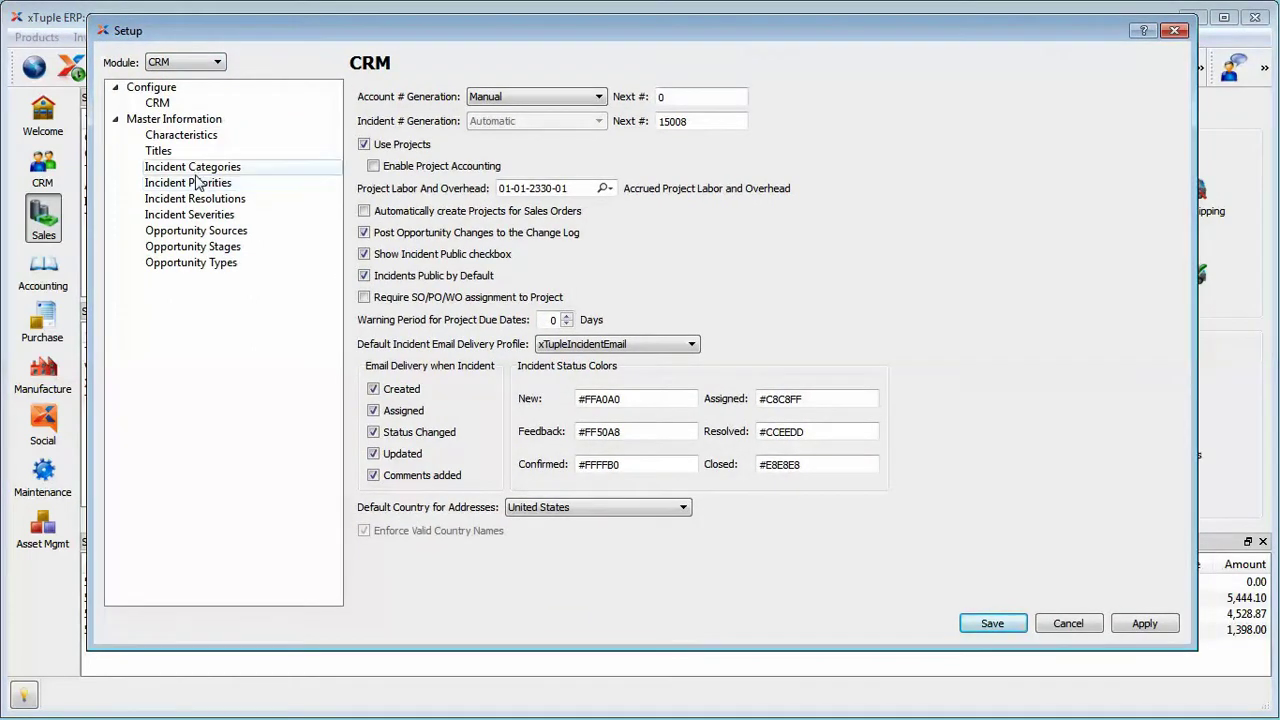
pyautogui.click(156, 153)
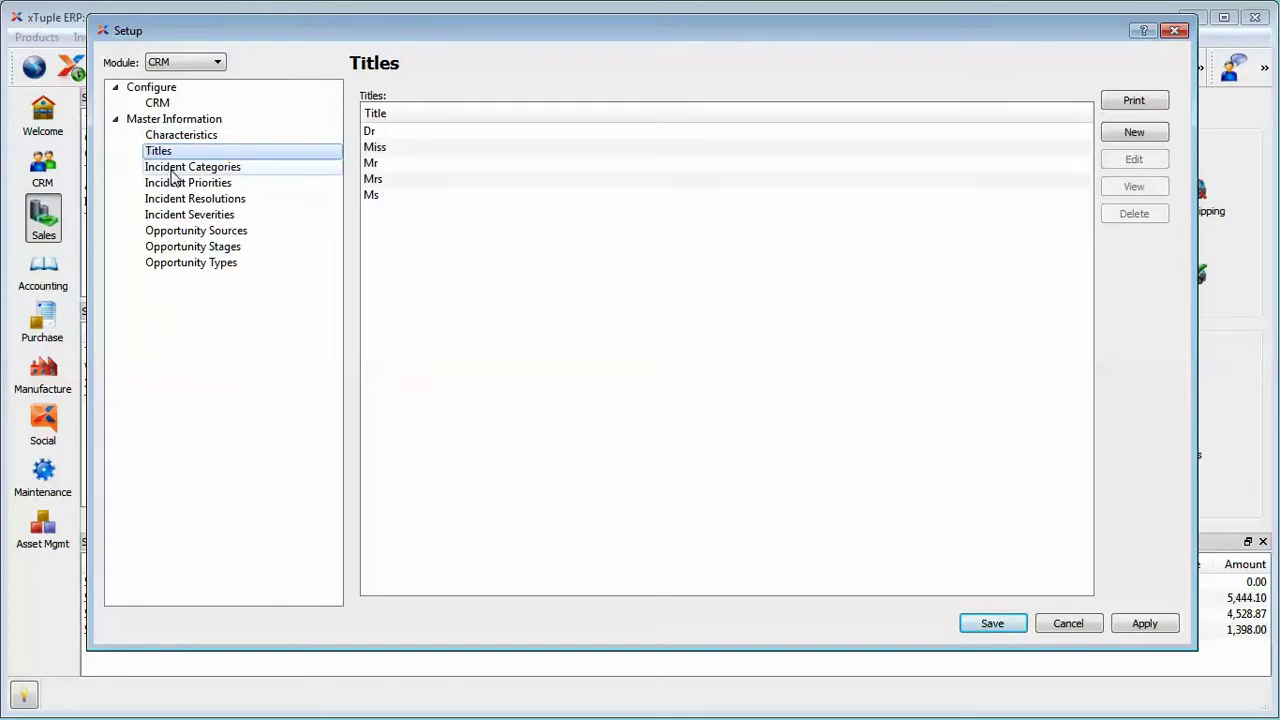
# Start a new incident category named xTuple and give it order 95.
pyautogui.click(175, 170)
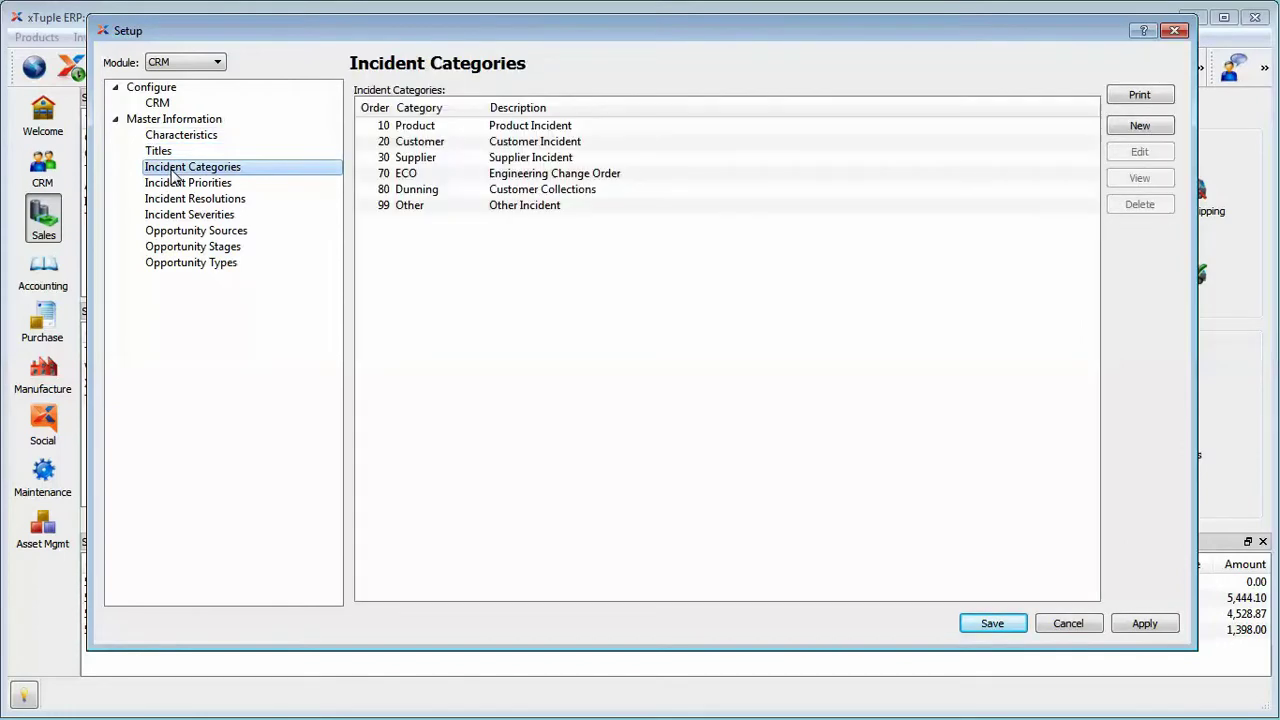
pyautogui.click(1117, 131)
pyautogui.moveTo(251, 121); pyautogui.dragTo(570, 226)
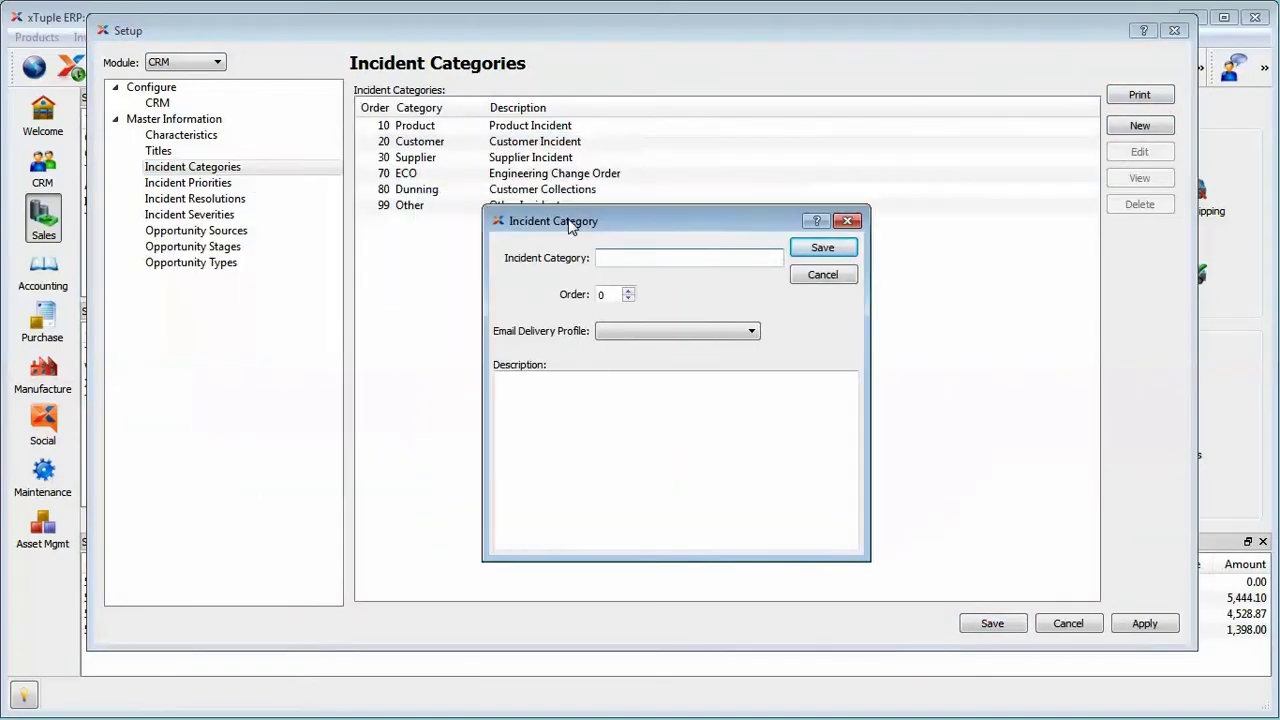
pyautogui.write('xTuple')
pyautogui.press('Tab')
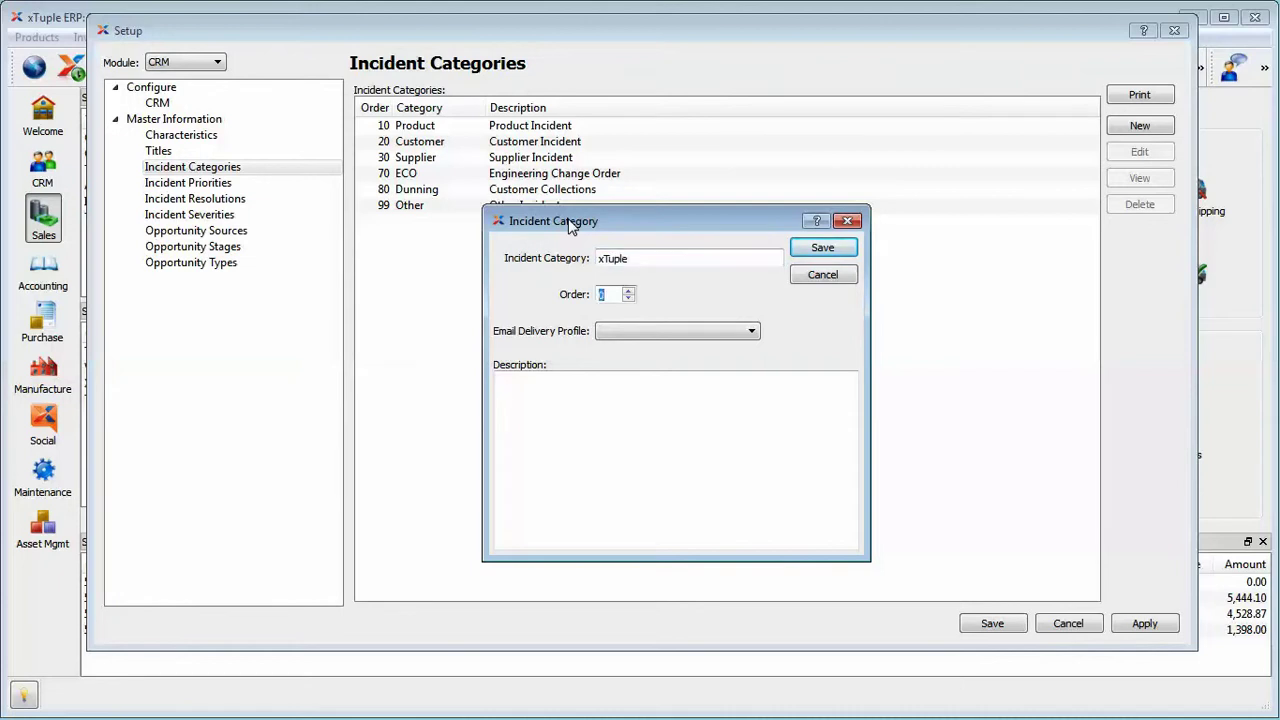
pyautogui.write('1')
pyautogui.write('95')
pyautogui.press('Tab')
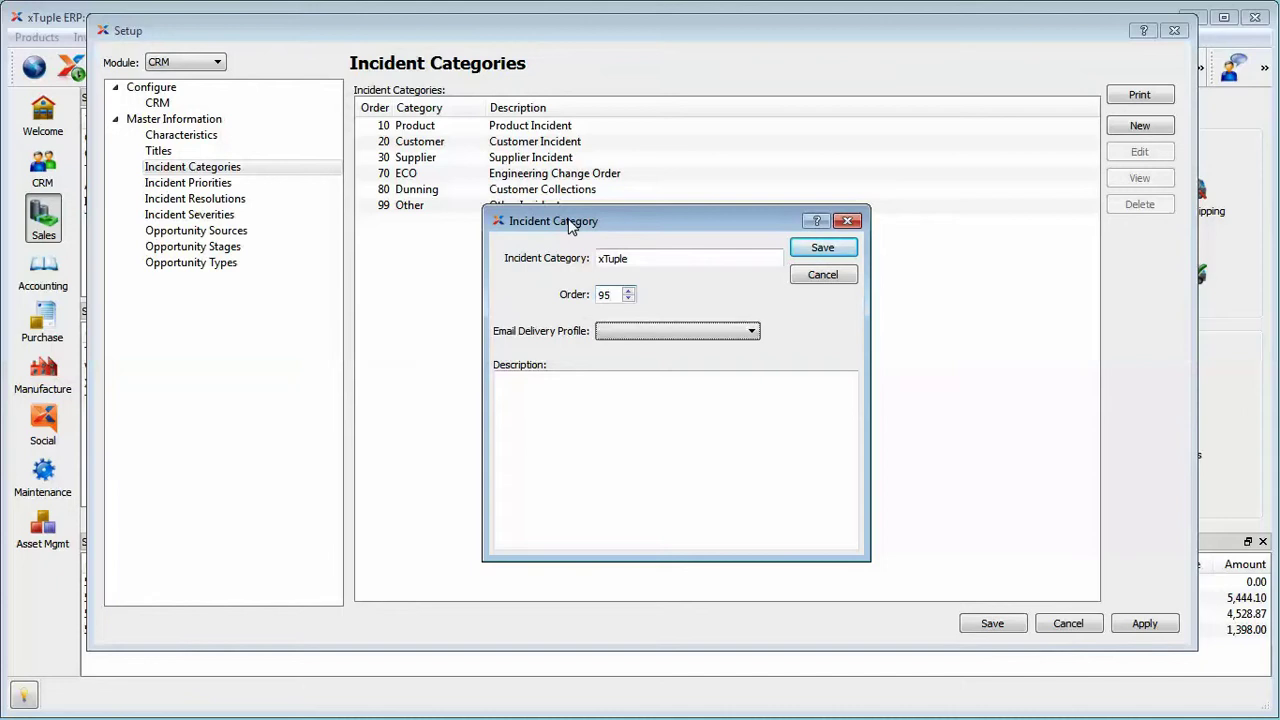
# Assign the xTupleIncidentEmail delivery profile to the new incident category and save it.
pyautogui.click(645, 330)
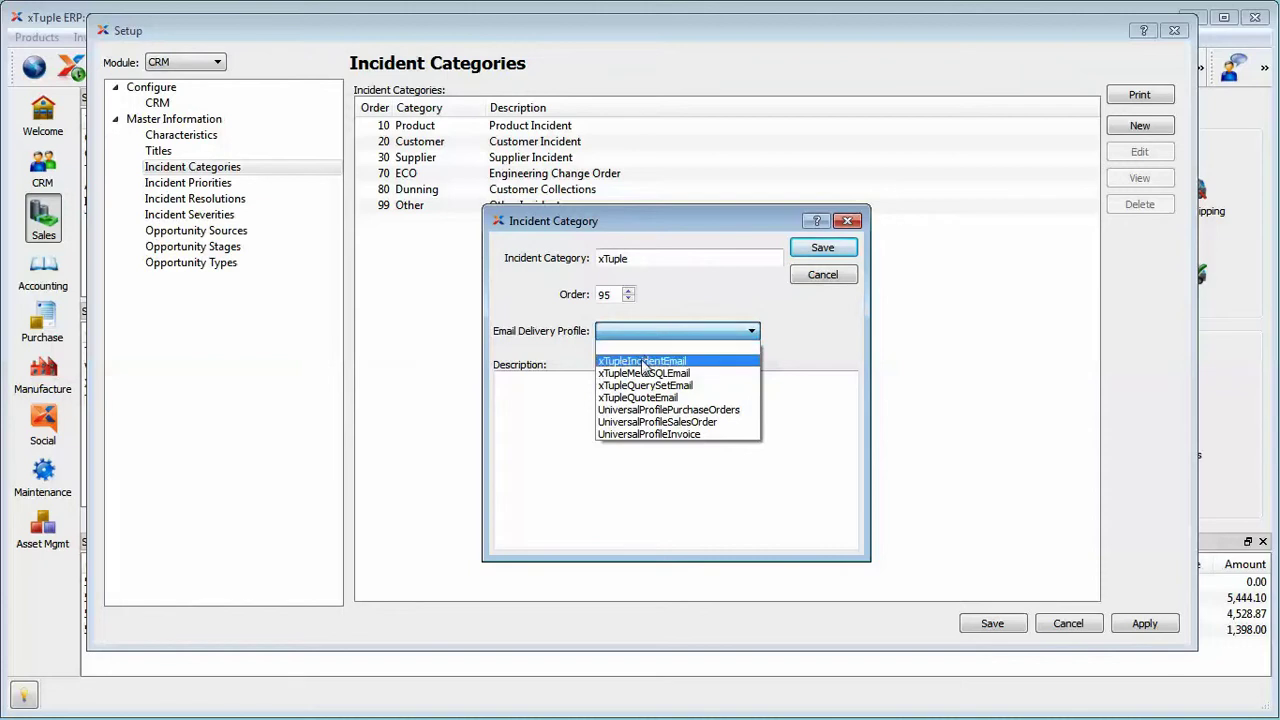
pyautogui.click(641, 360)
pyautogui.click(634, 388)
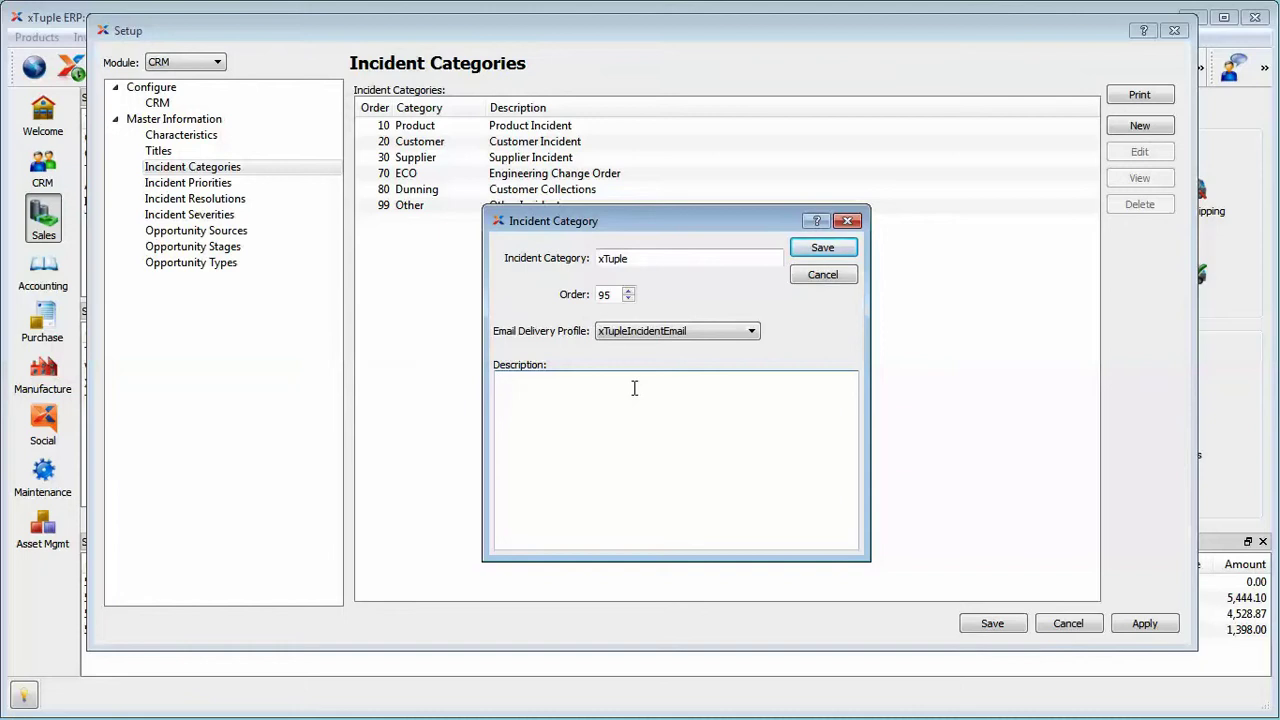
pyautogui.click(822, 247)
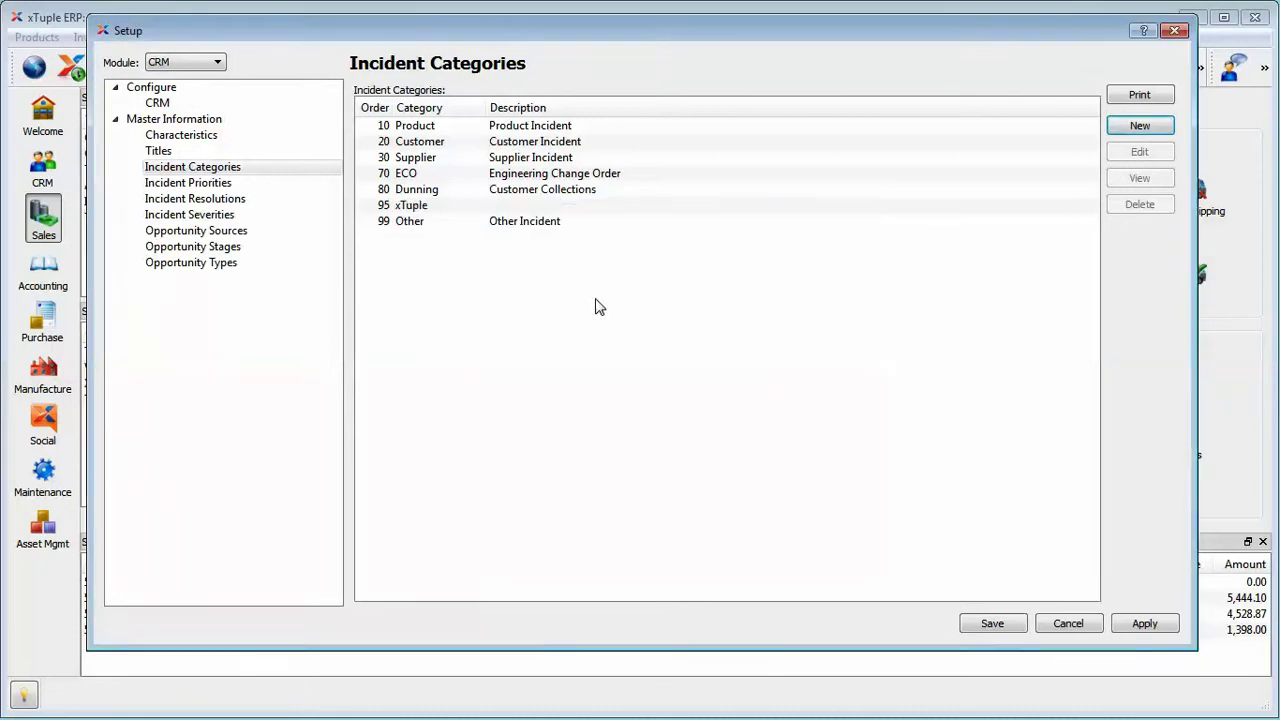
# Reopen the xTuple incident category, enter xTuple as its description and save it.
pyautogui.click(495, 206)
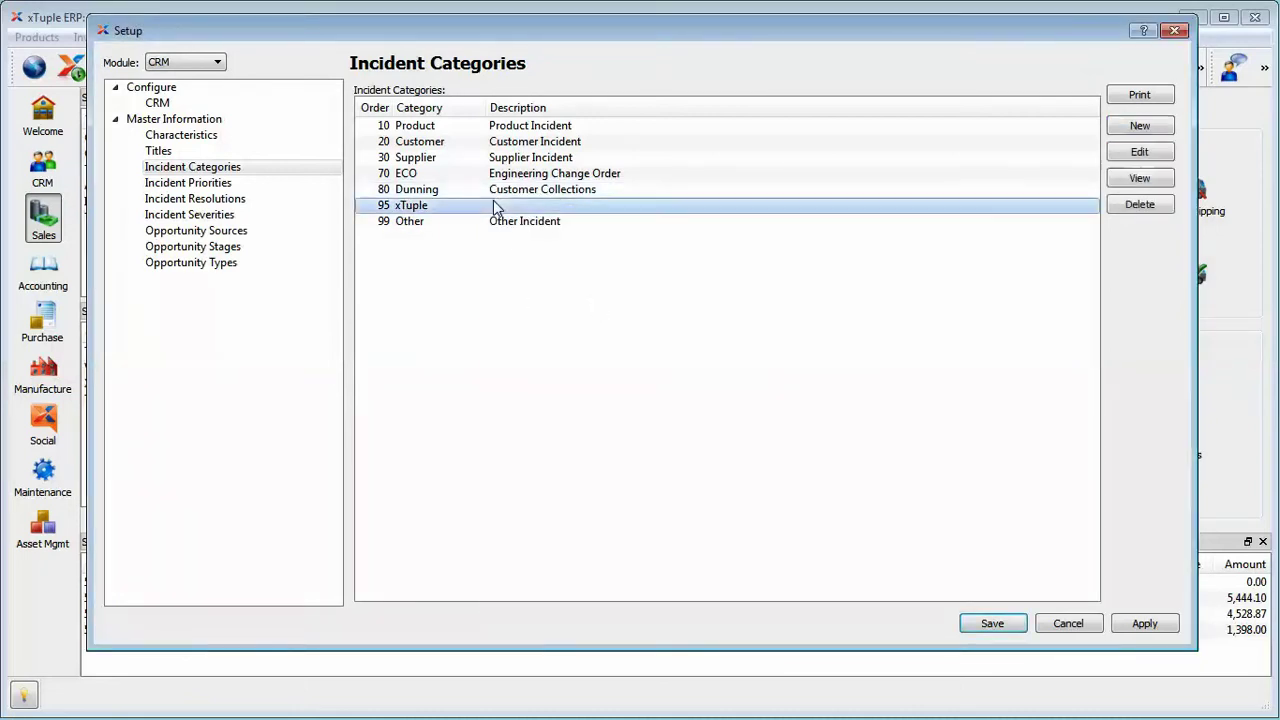
pyautogui.doubleClick(495, 206)
pyautogui.click(518, 380)
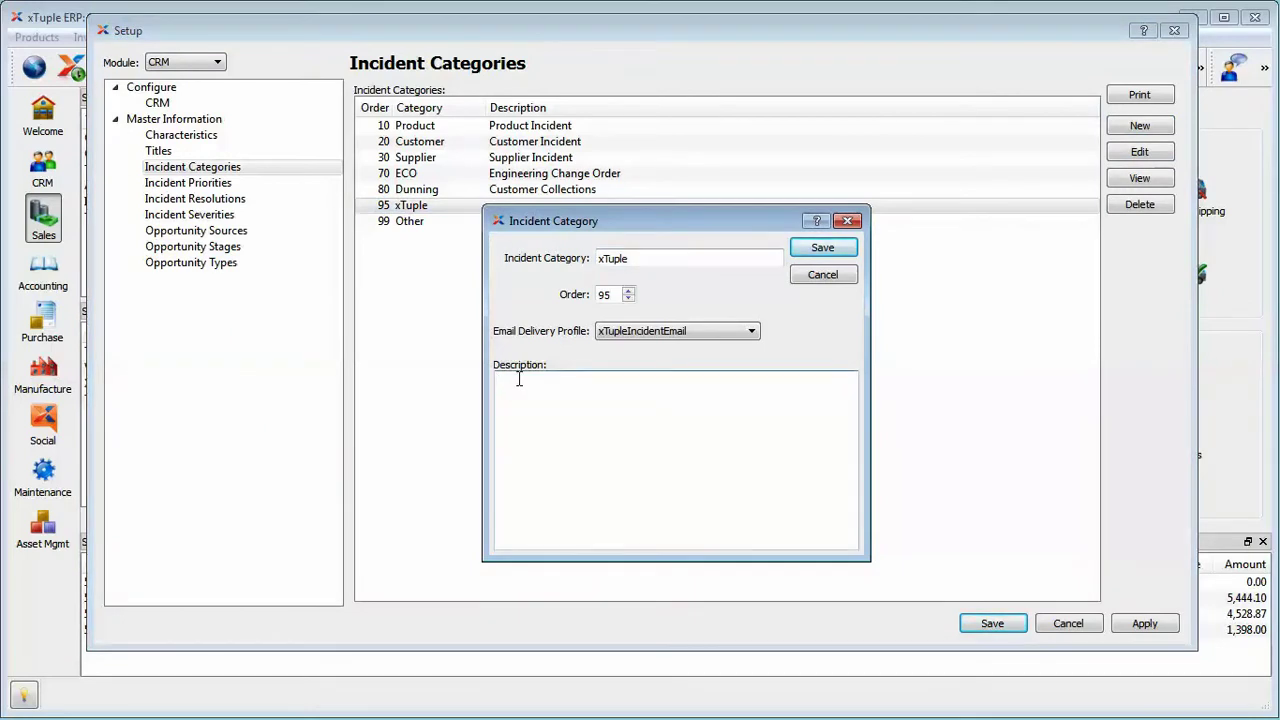
pyautogui.write('xtuple')
pyautogui.press('BackSpace')
pyautogui.press('BackSpace')
pyautogui.press('BackSpace')
pyautogui.press('BackSpace')
pyautogui.press('BackSpace')
pyautogui.write('Tuple')
pyautogui.click(826, 248)
# Open the Dunning incident category to review its order, email delivery profile and description, and close it unchanged.
pyautogui.click(476, 191)
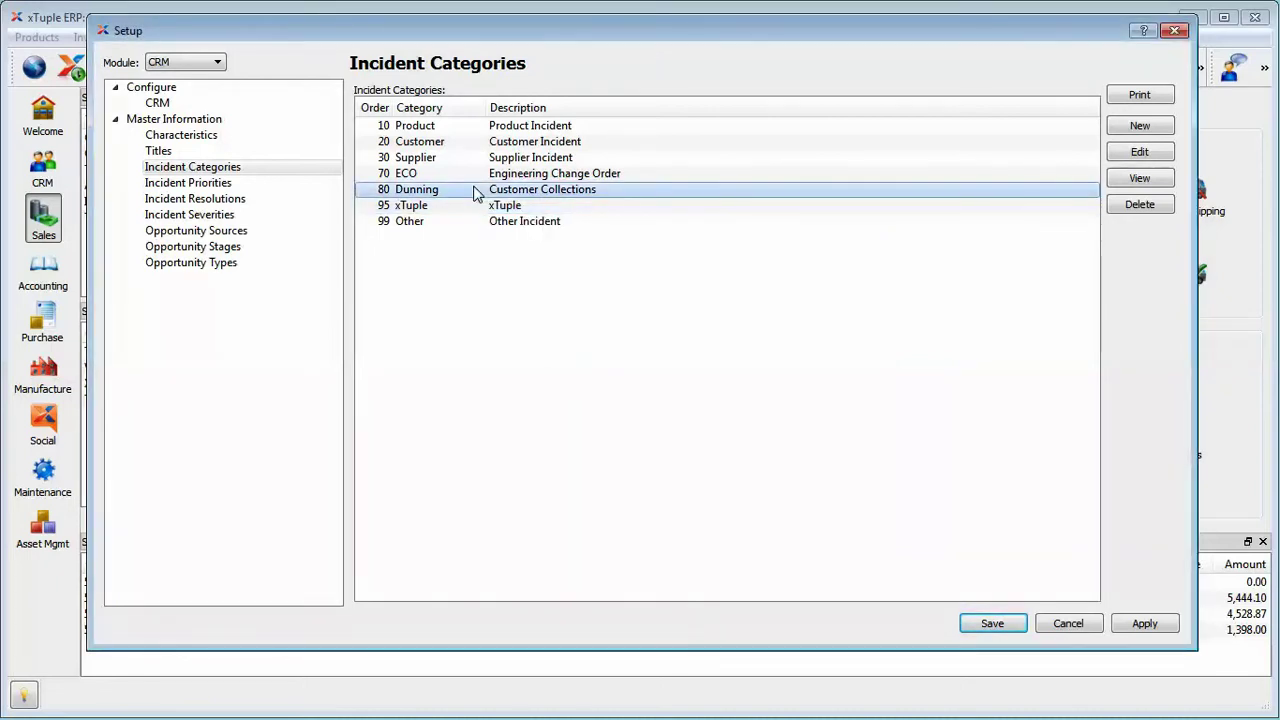
pyautogui.click(1140, 151)
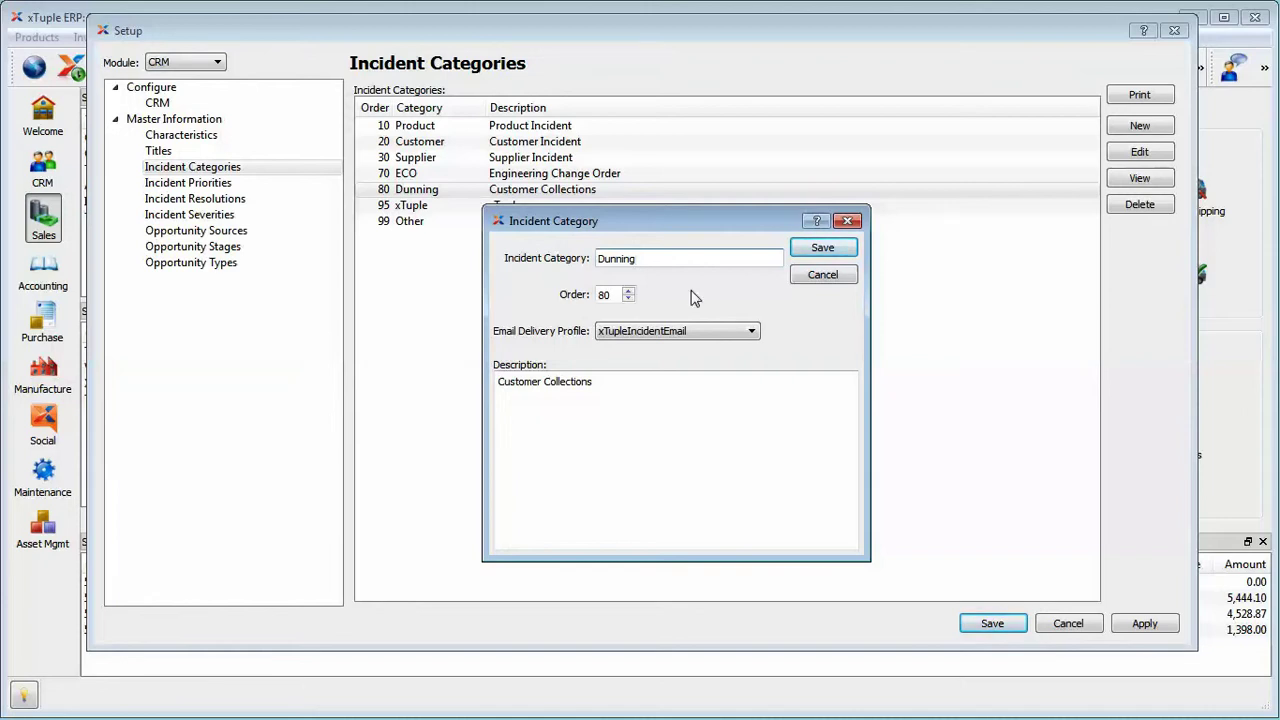
pyautogui.click(818, 255)
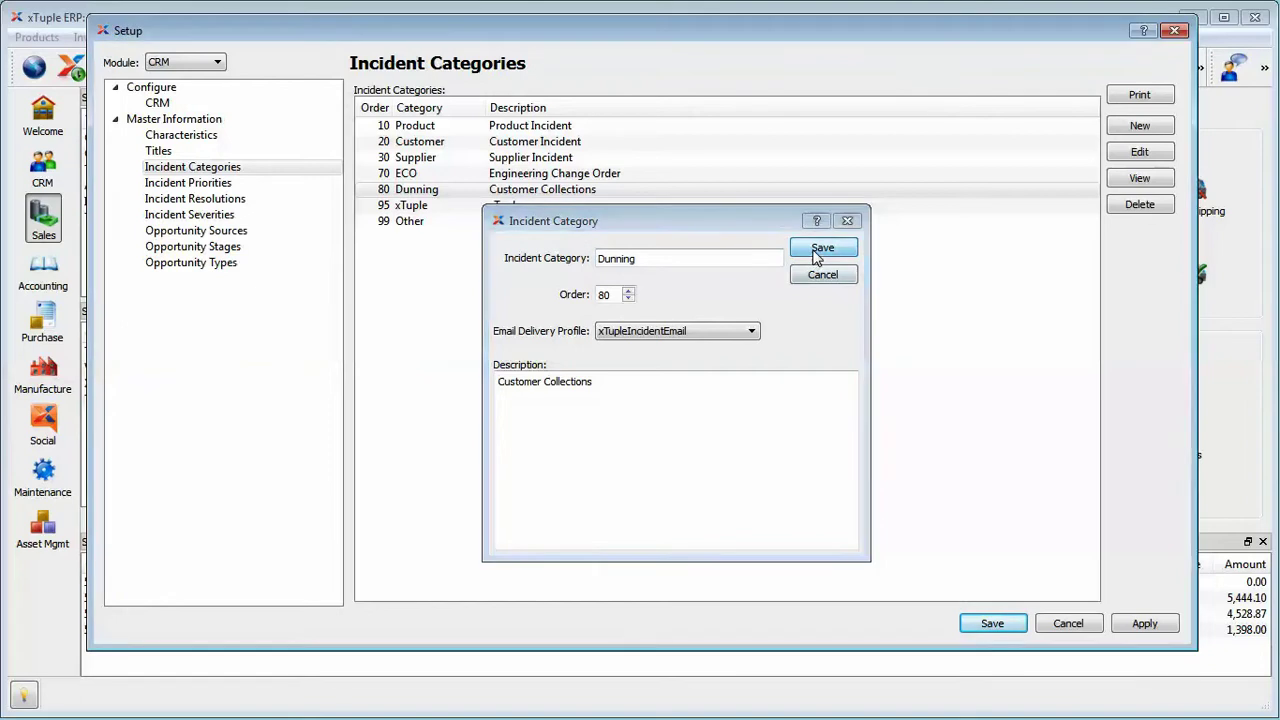
# Show the incident priorities and inspect the High priority's order and description without changing them.
pyautogui.click(190, 182)
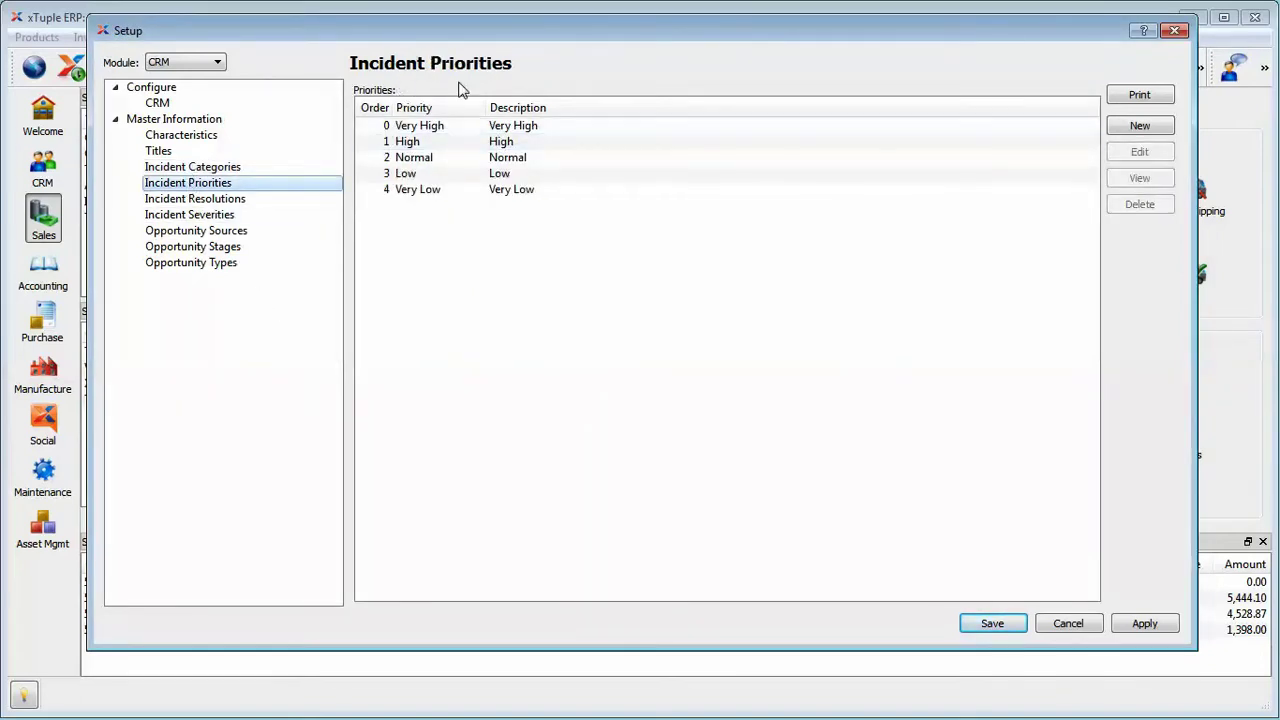
pyautogui.doubleClick(405, 143)
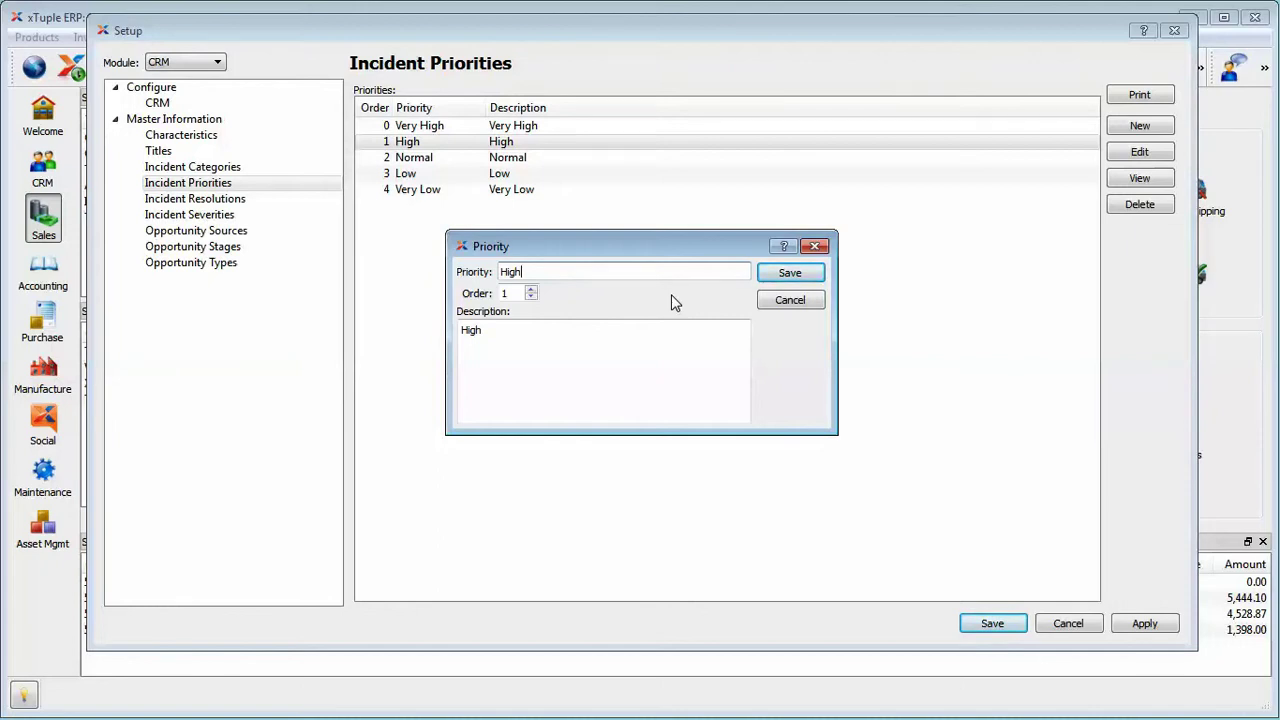
pyautogui.doubleClick(505, 293)
pyautogui.click(808, 301)
# Show the incident resolutions and inspect the Duplicate resolution's details without changing them.
pyautogui.click(263, 201)
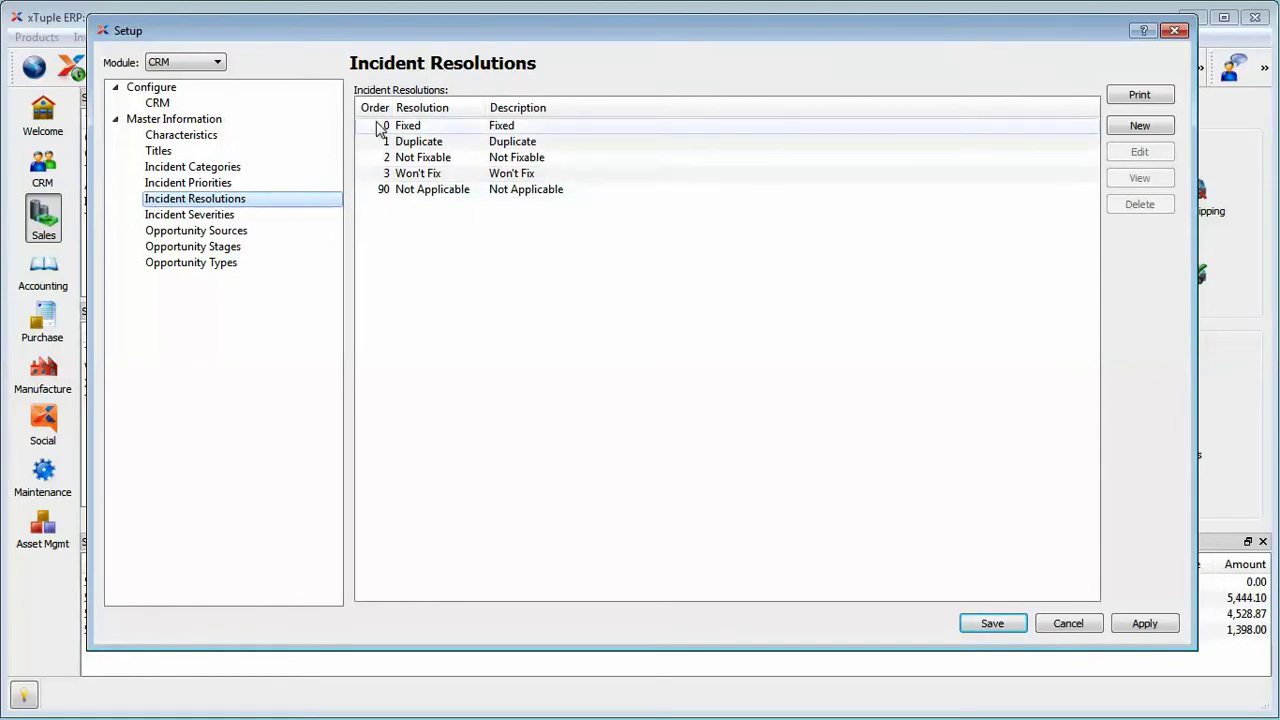
pyautogui.click(421, 145)
pyautogui.doubleClick(424, 147)
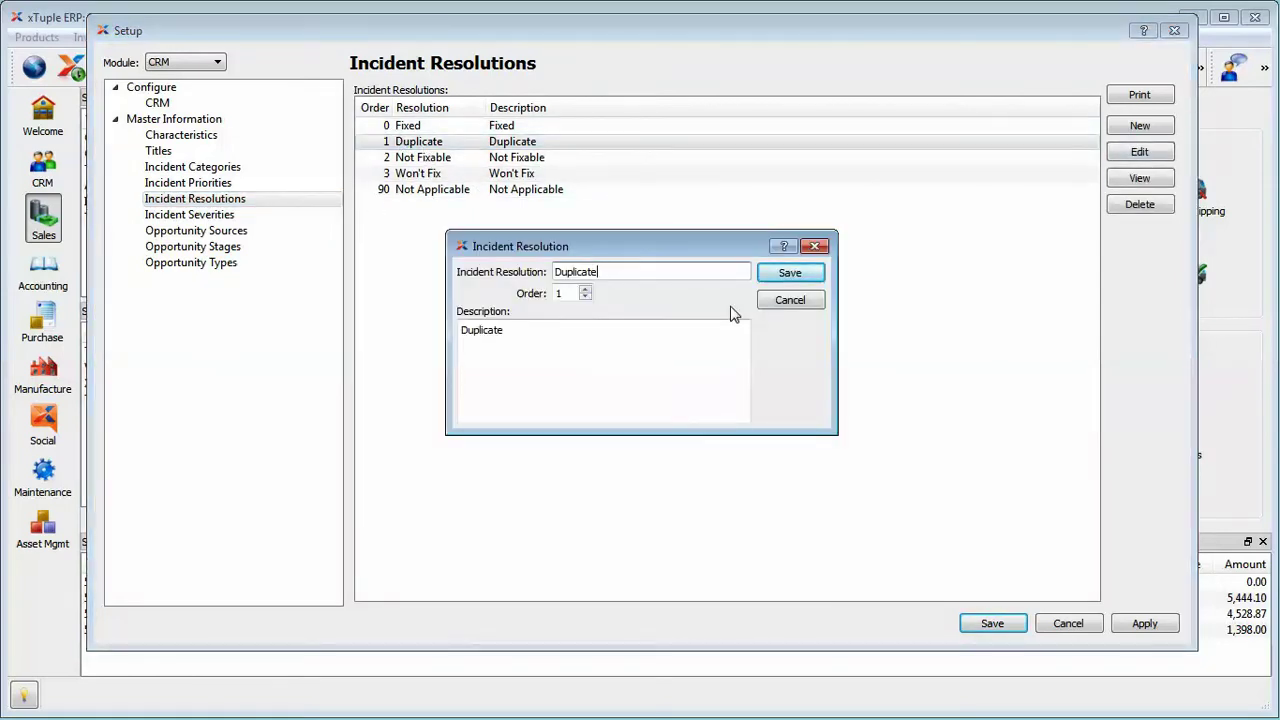
pyautogui.click(798, 303)
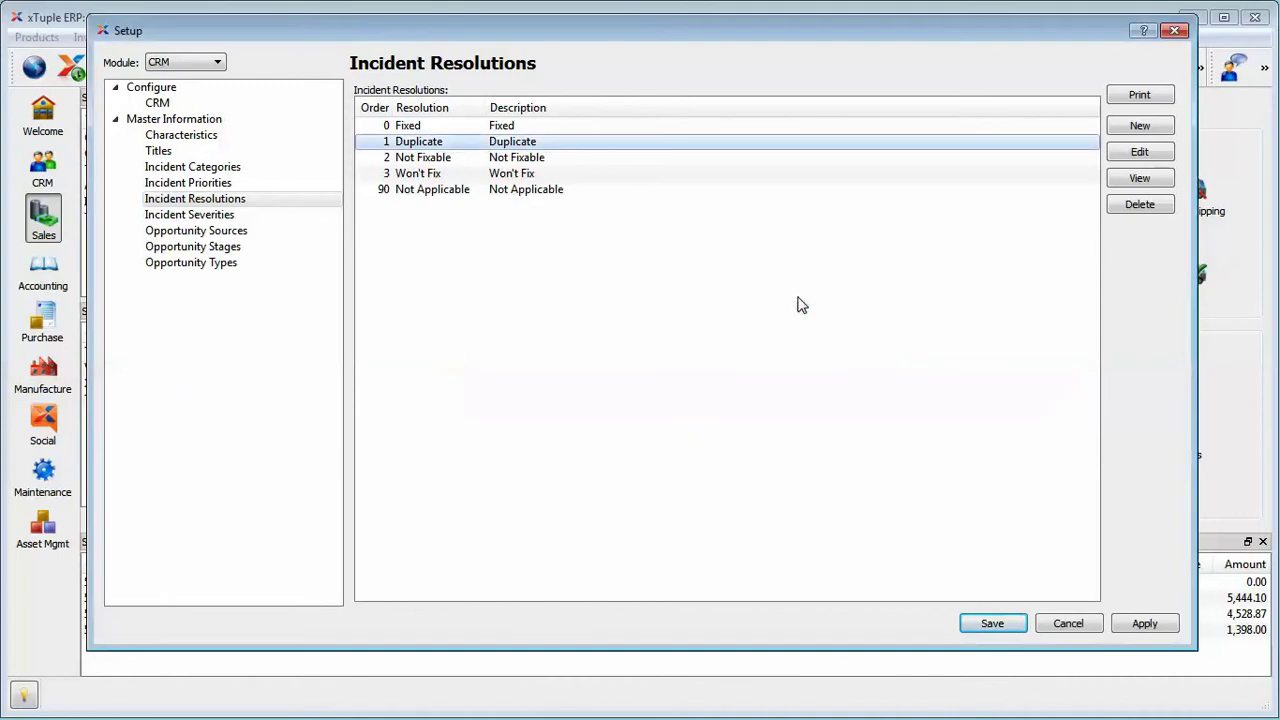
# Show the incident severities and inspect the Severe entry's order and description without changing them.
pyautogui.click(203, 218)
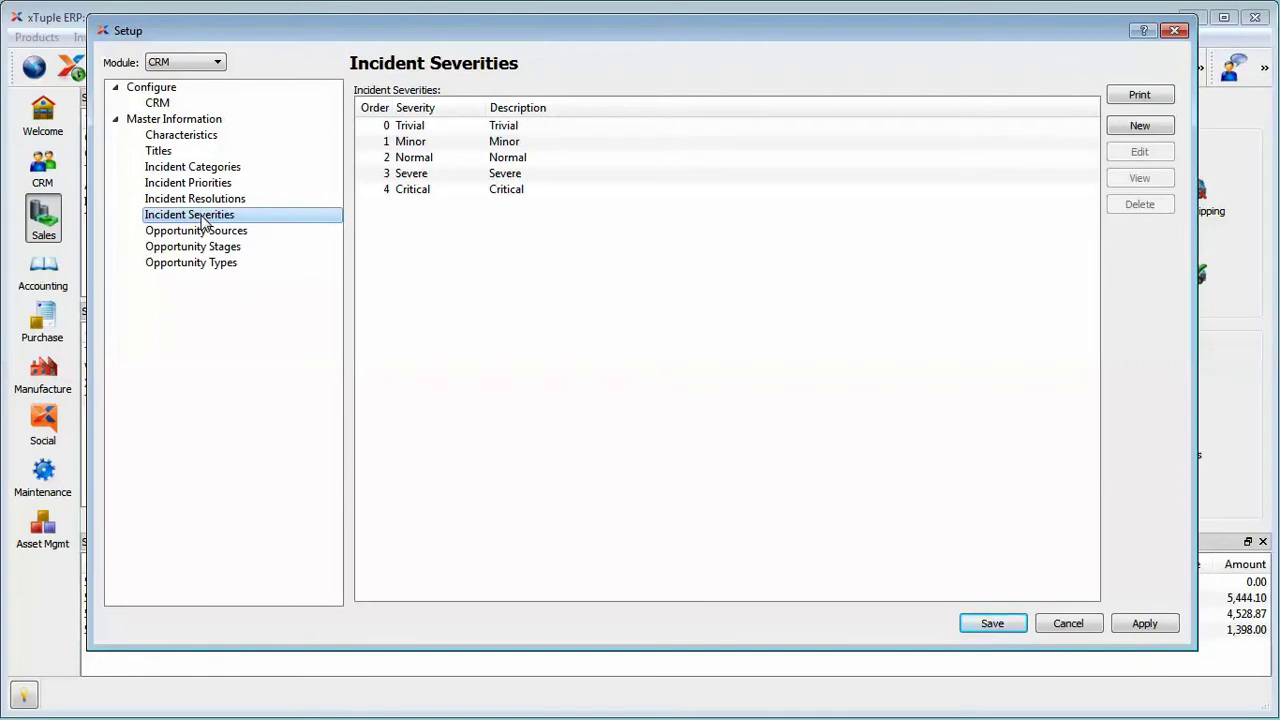
pyautogui.click(446, 177)
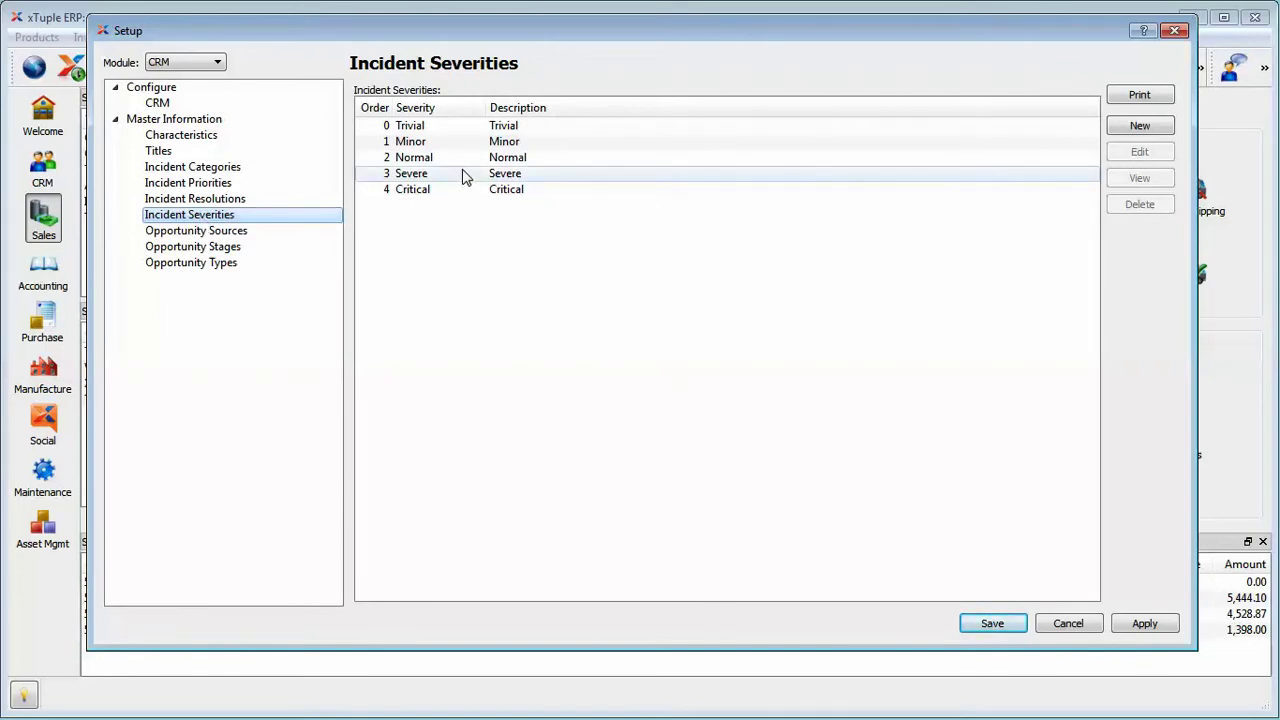
pyautogui.doubleClick(463, 173)
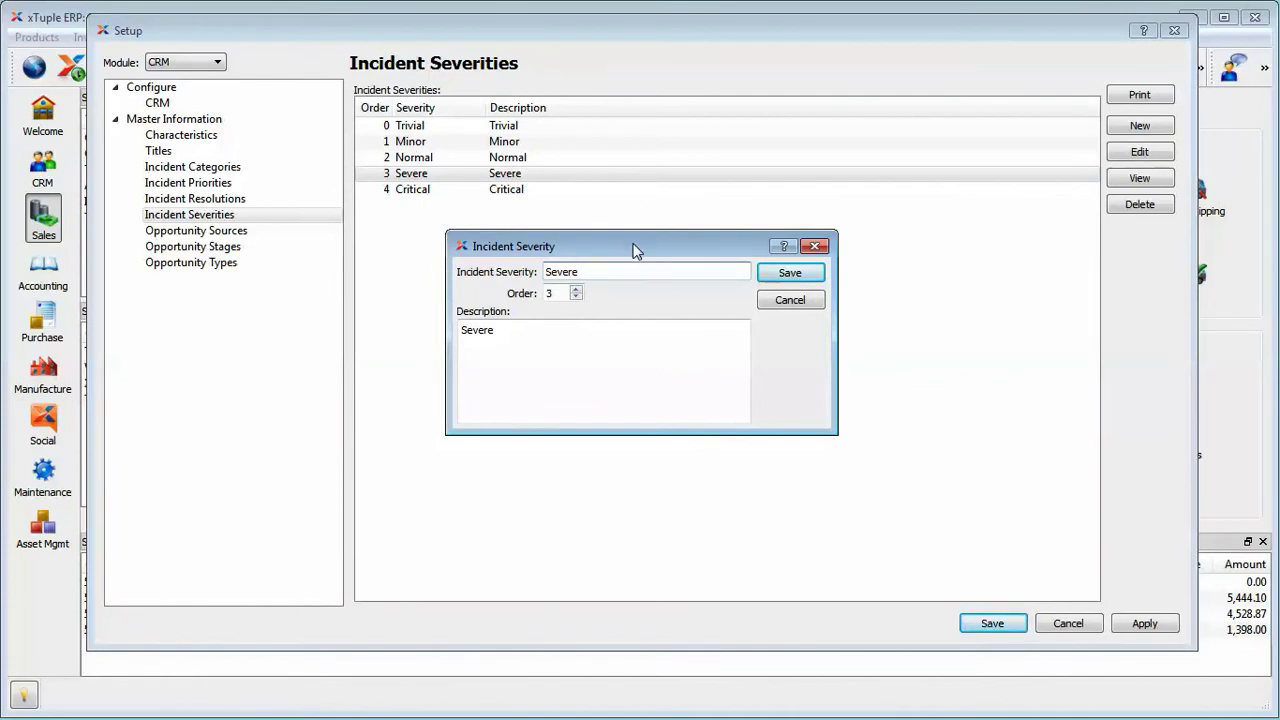
pyautogui.moveTo(634, 248); pyautogui.dragTo(641, 279)
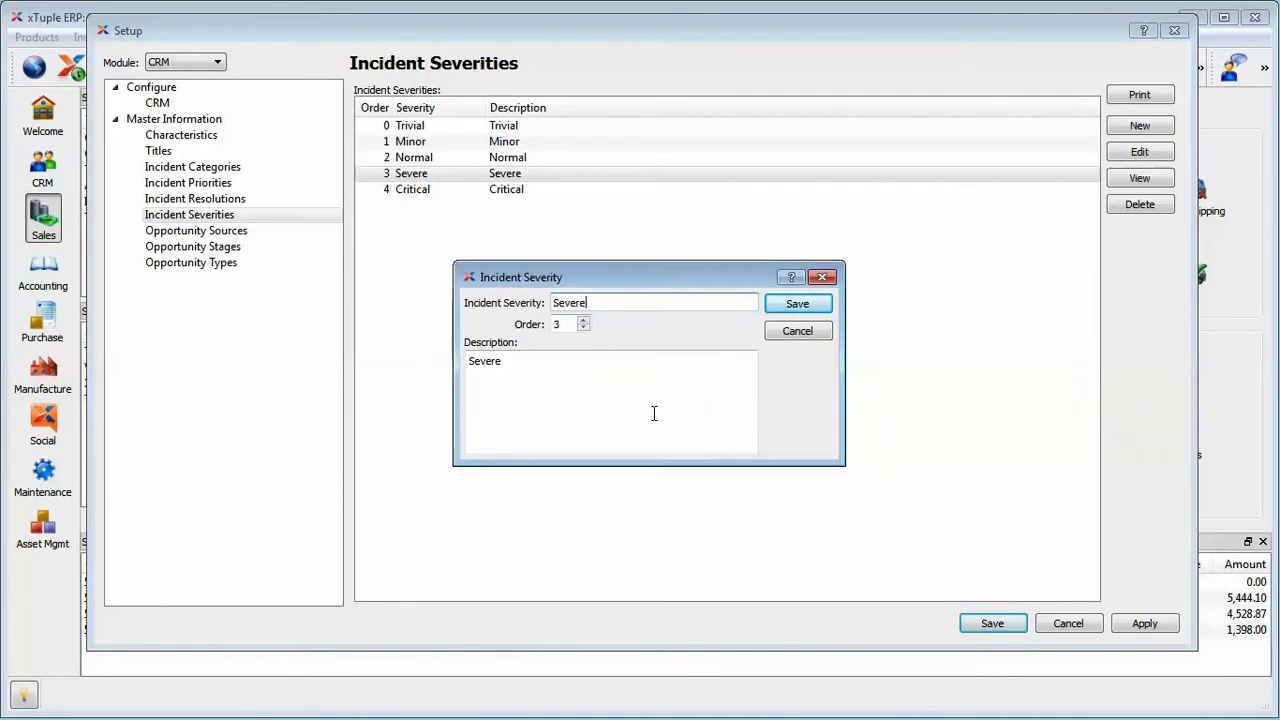
pyautogui.click(790, 336)
# Show the opportunity sources and inspect the TRADE SHOW source's name and description without changing them.
pyautogui.click(178, 239)
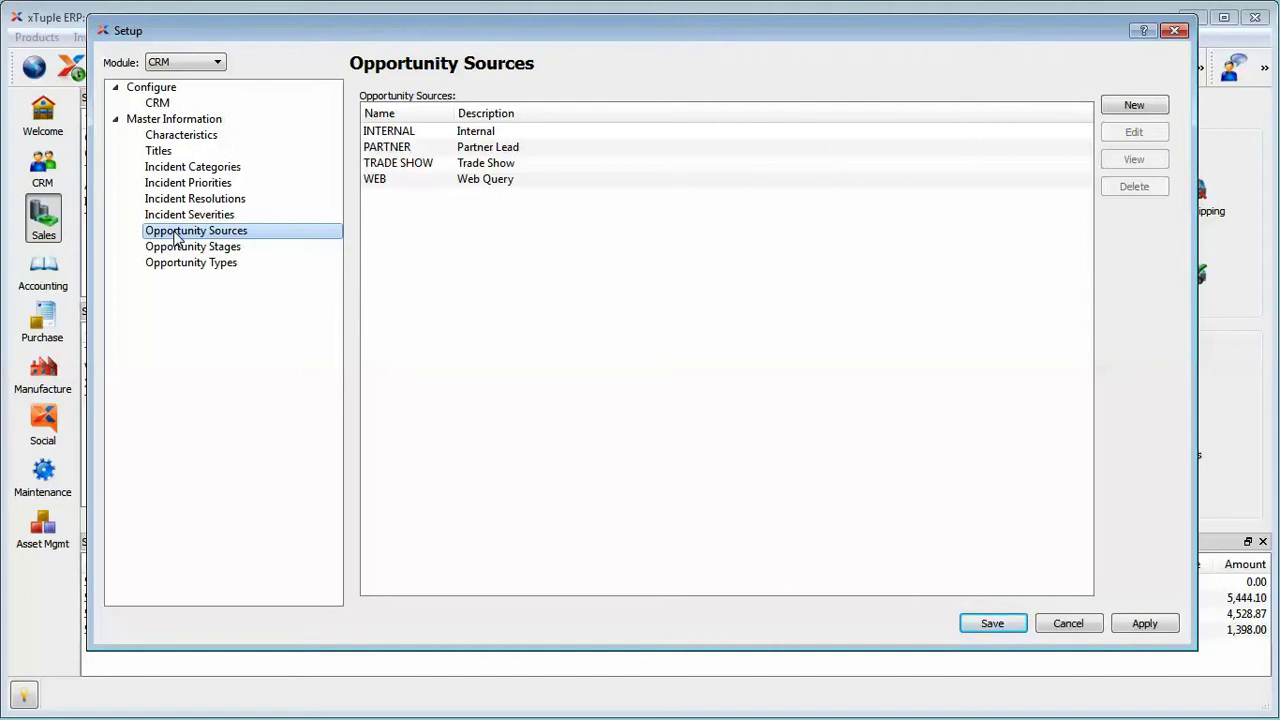
pyautogui.doubleClick(406, 166)
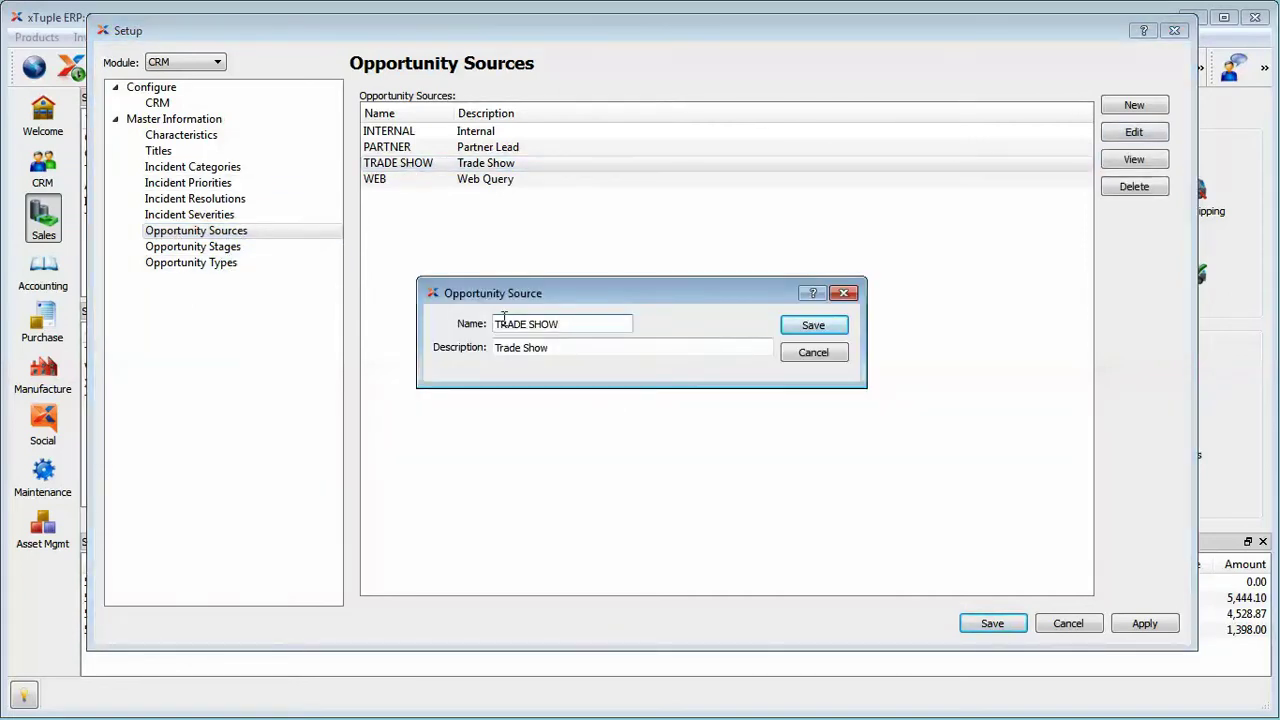
pyautogui.moveTo(560, 324); pyautogui.dragTo(514, 324)
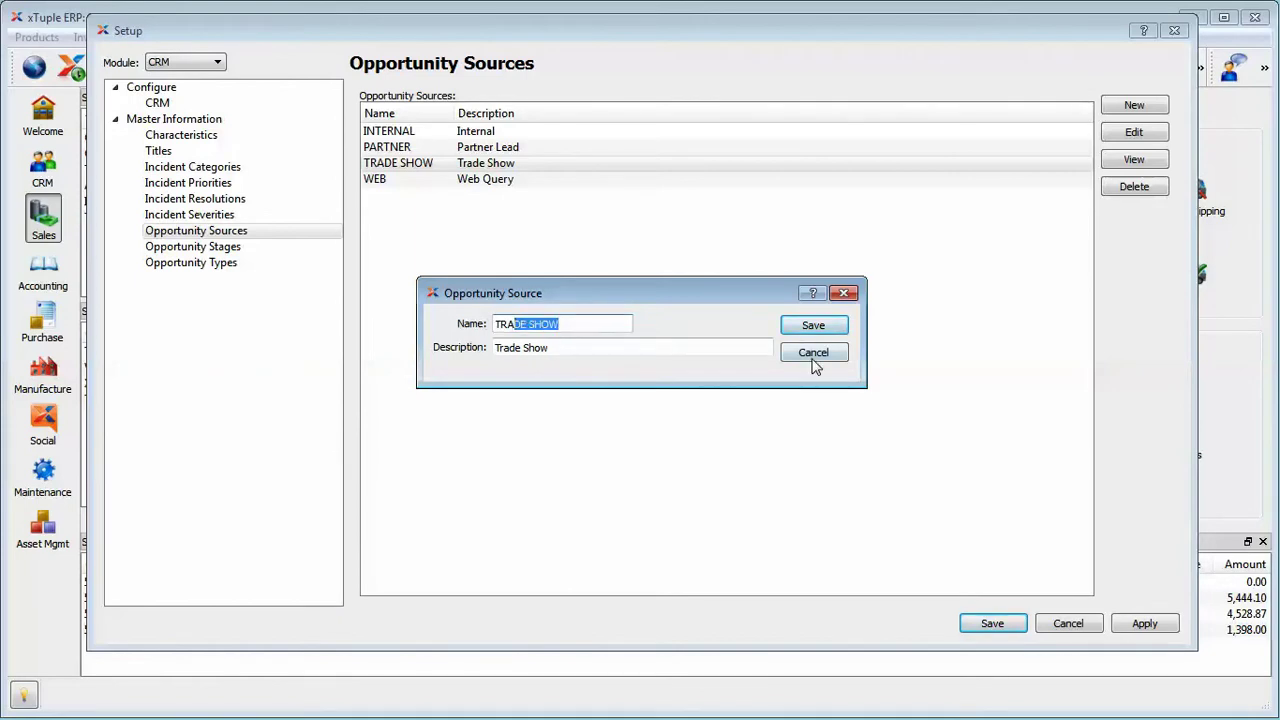
pyautogui.press('Escape')
# Show the opportunity stages and inspect the VERBAL stage's settings without changing them.
pyautogui.click(213, 248)
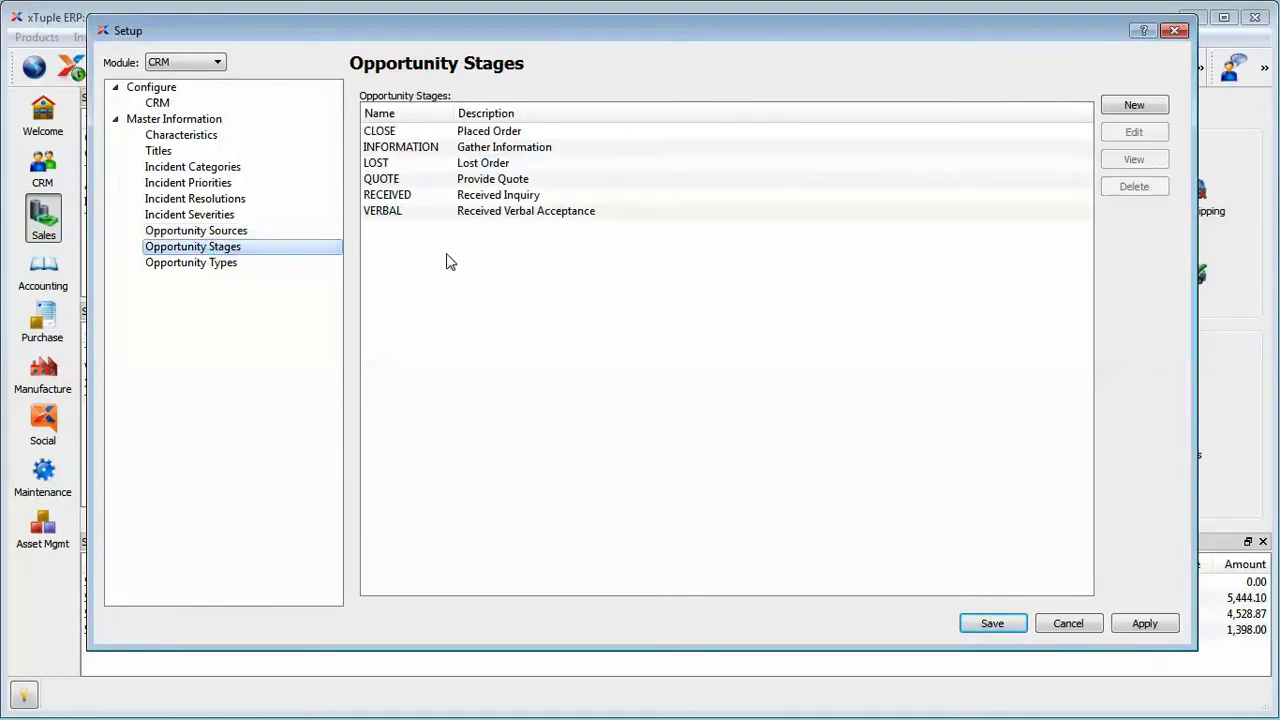
pyautogui.doubleClick(460, 211)
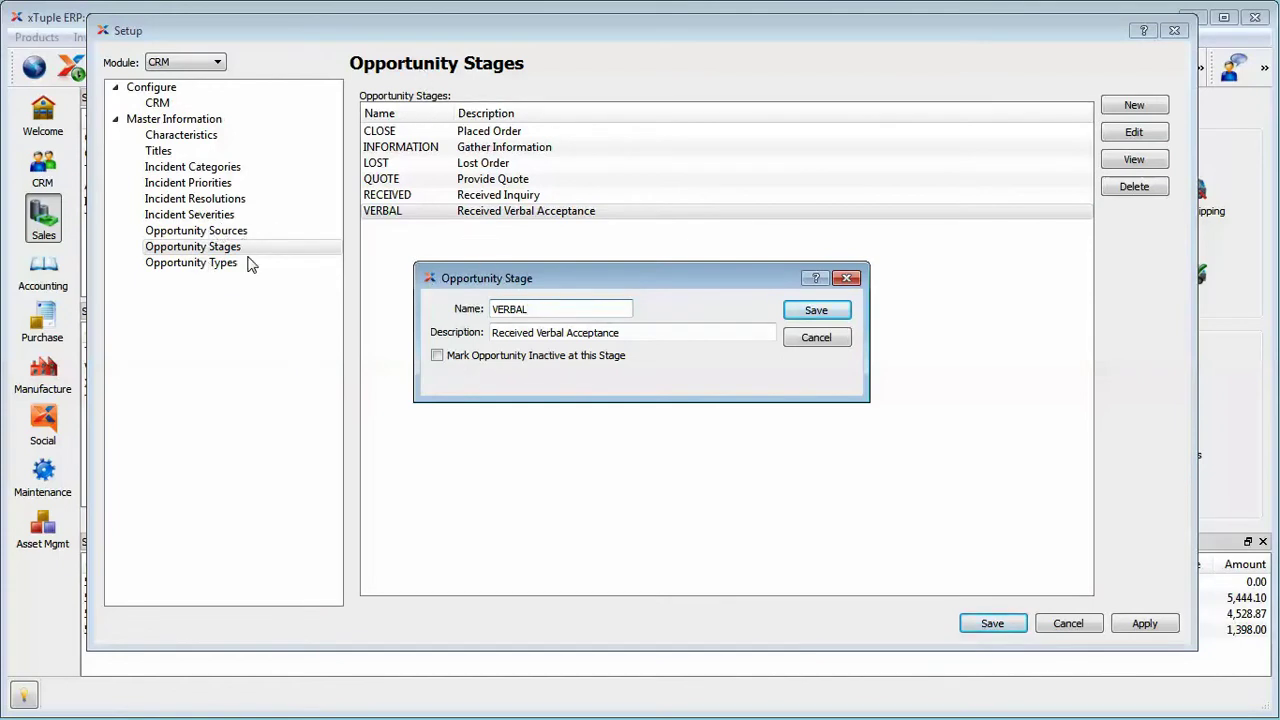
pyautogui.moveTo(589, 283); pyautogui.dragTo(603, 303)
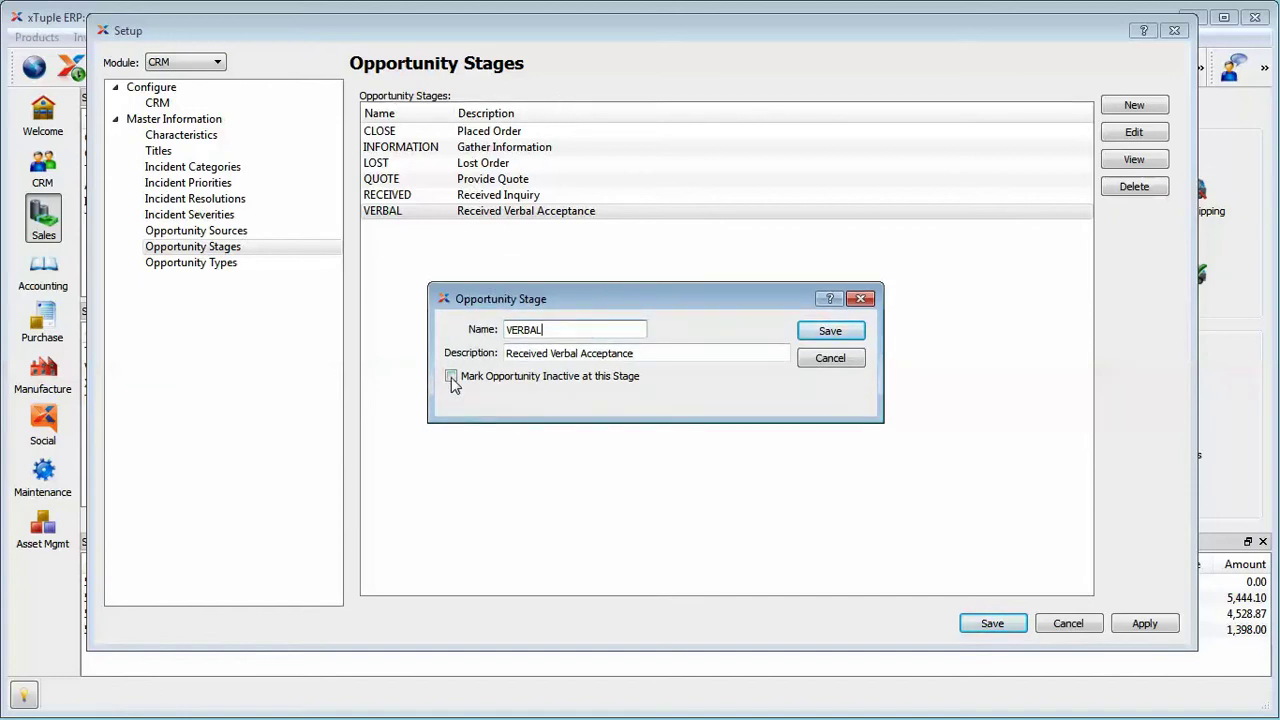
pyautogui.click(824, 357)
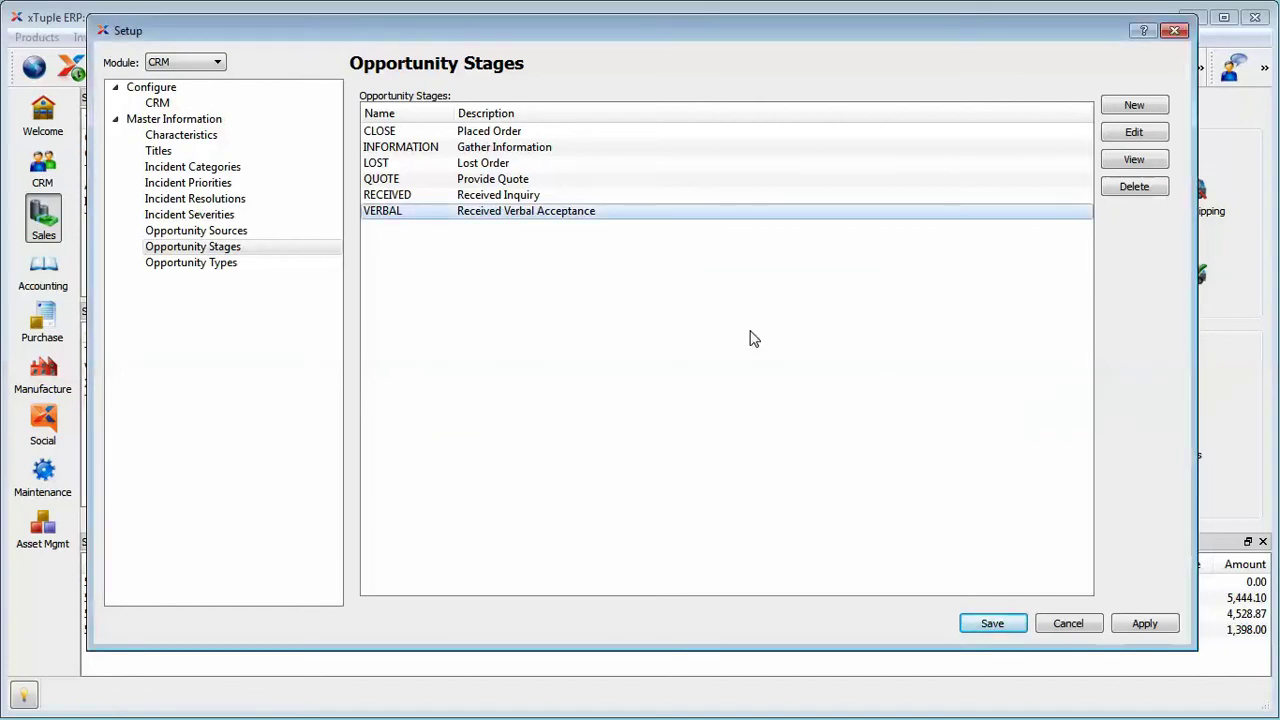
# Set the CLOSE opportunity stage to mark opportunities inactive at this stage and save it.
pyautogui.doubleClick(430, 132)
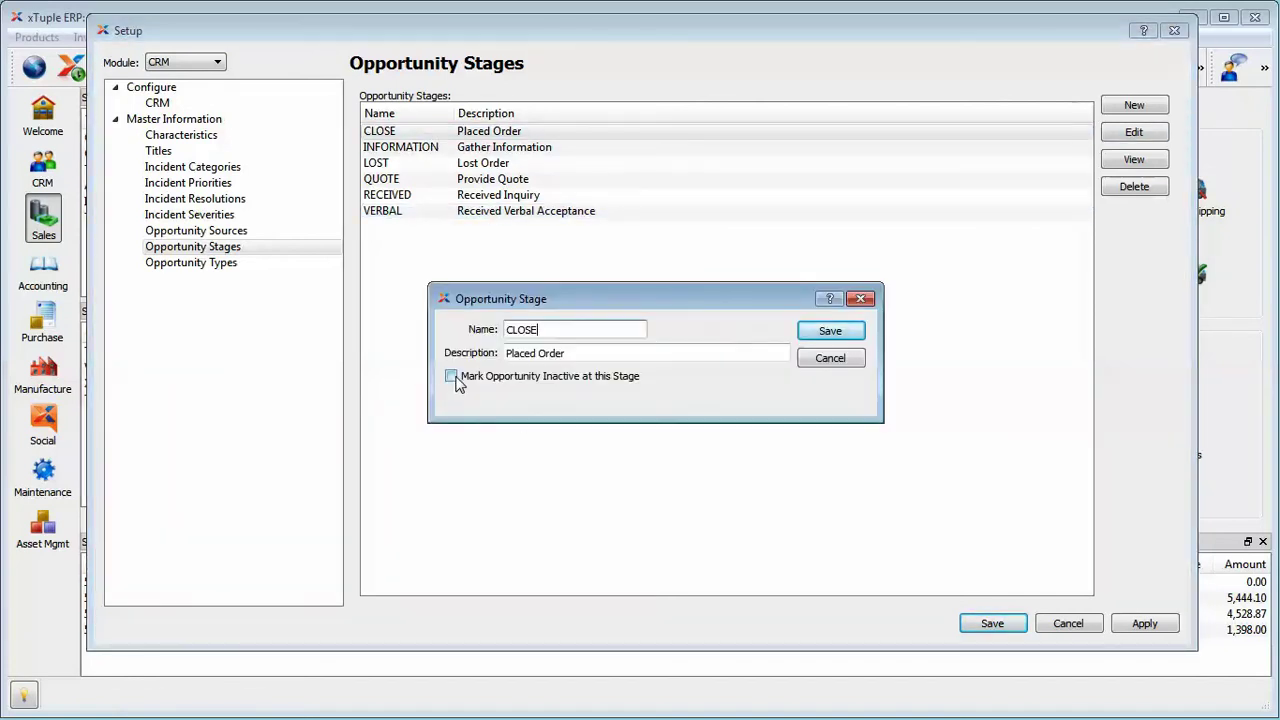
pyautogui.click(451, 376)
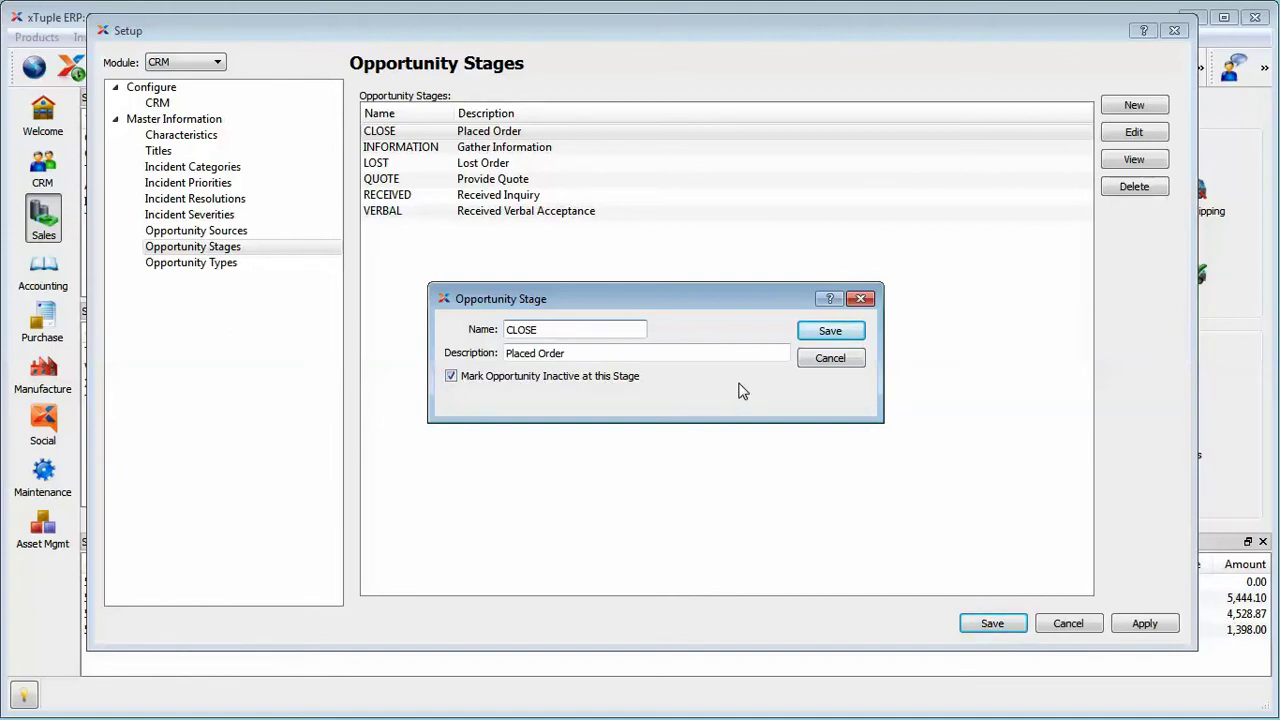
pyautogui.click(812, 333)
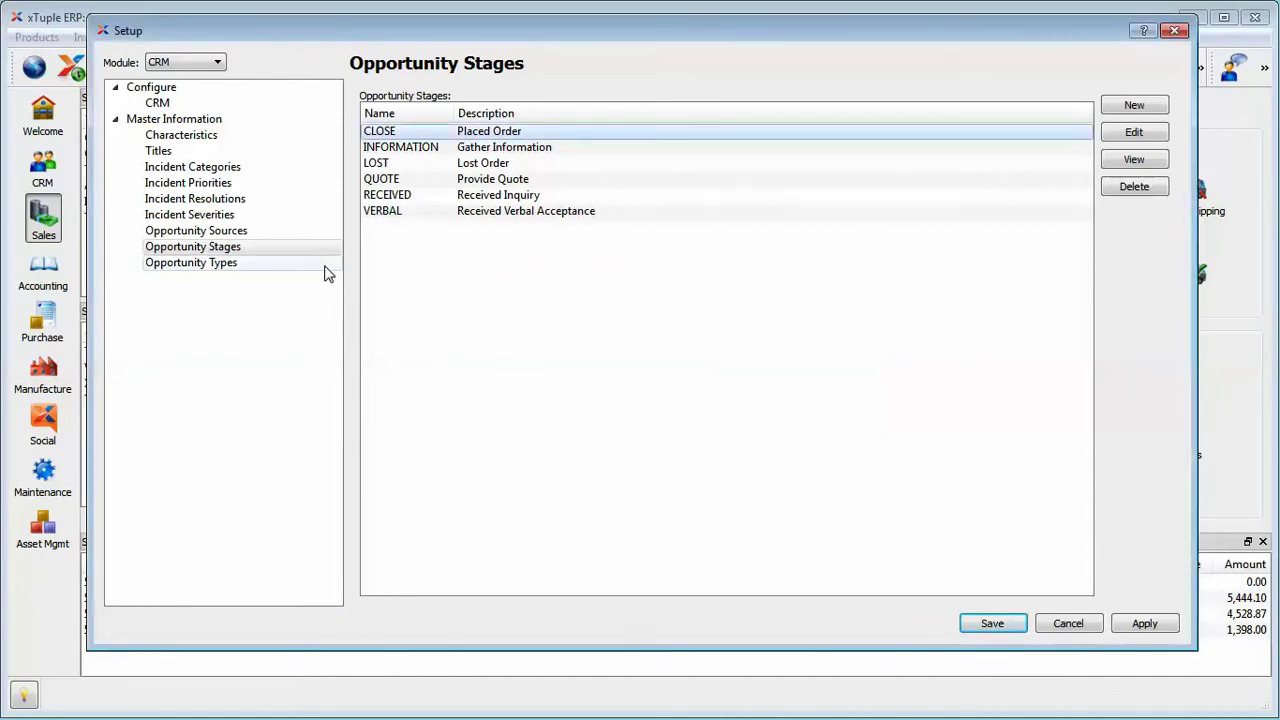
# Inspect the LOGISTICS entry among the opportunity types without changing it, and close the setup without saving.
pyautogui.click(252, 264)
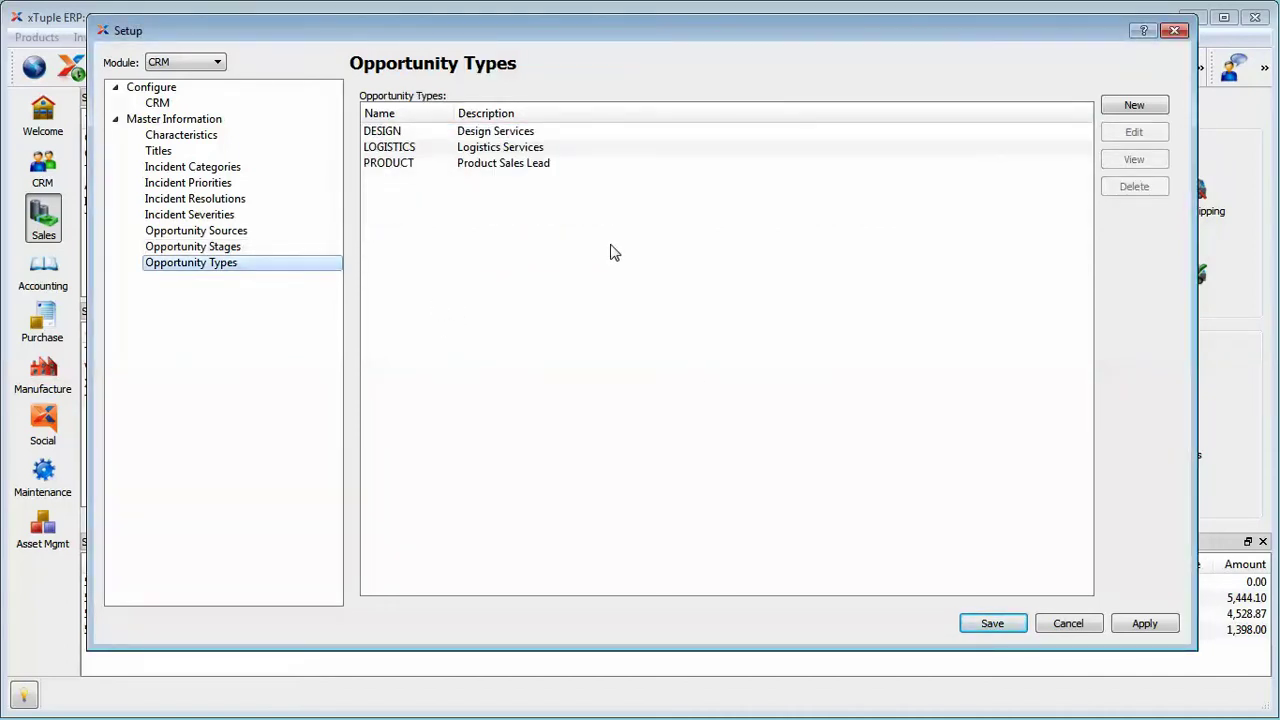
pyautogui.doubleClick(542, 150)
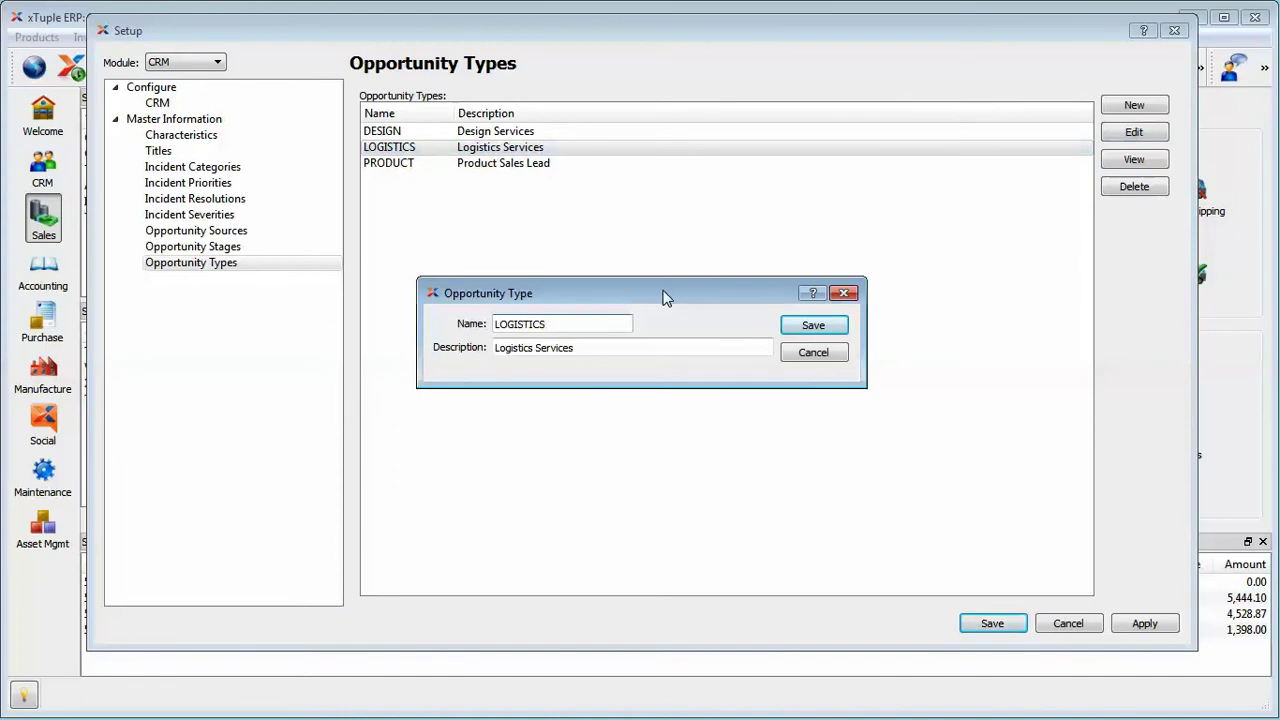
pyautogui.click(814, 354)
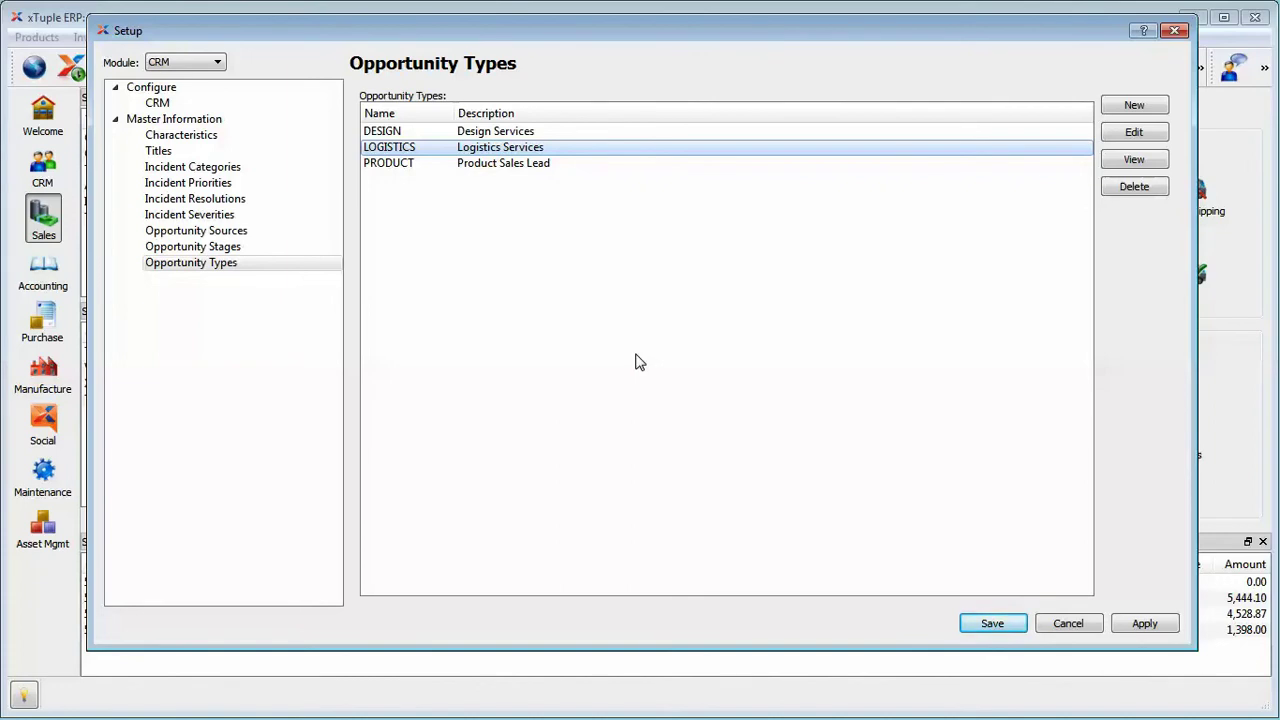
pyautogui.click(1070, 620)
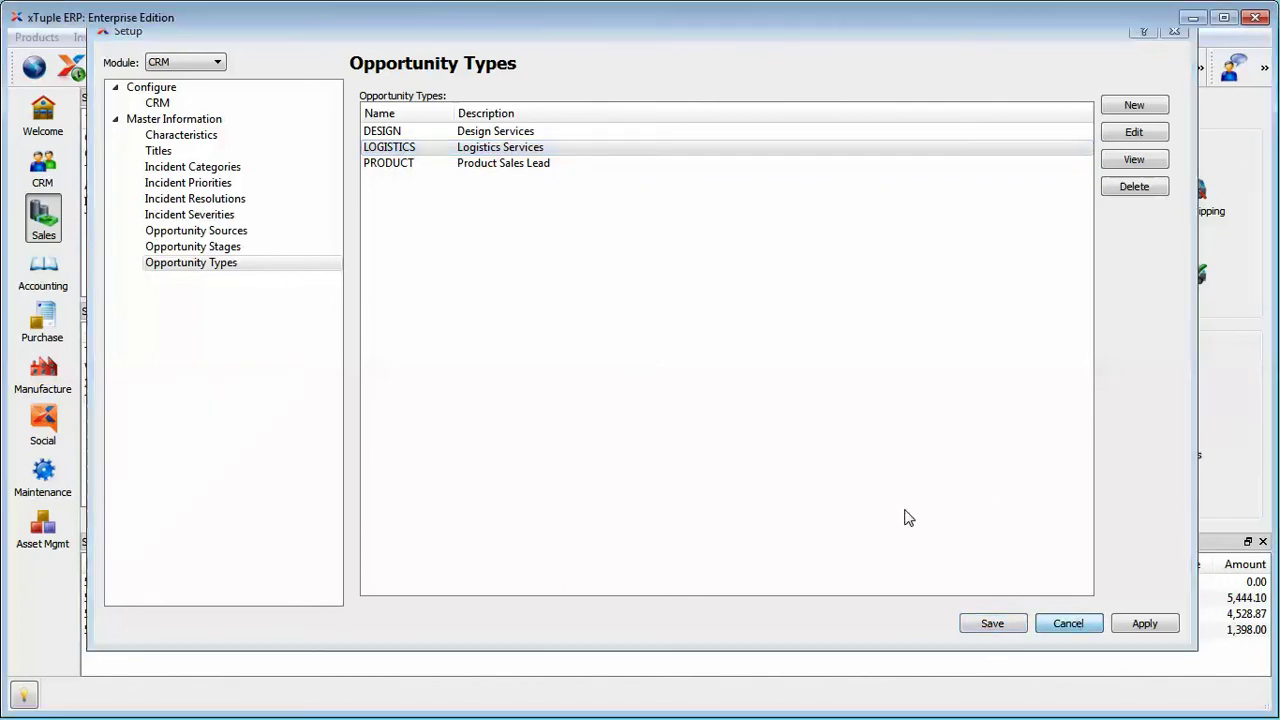